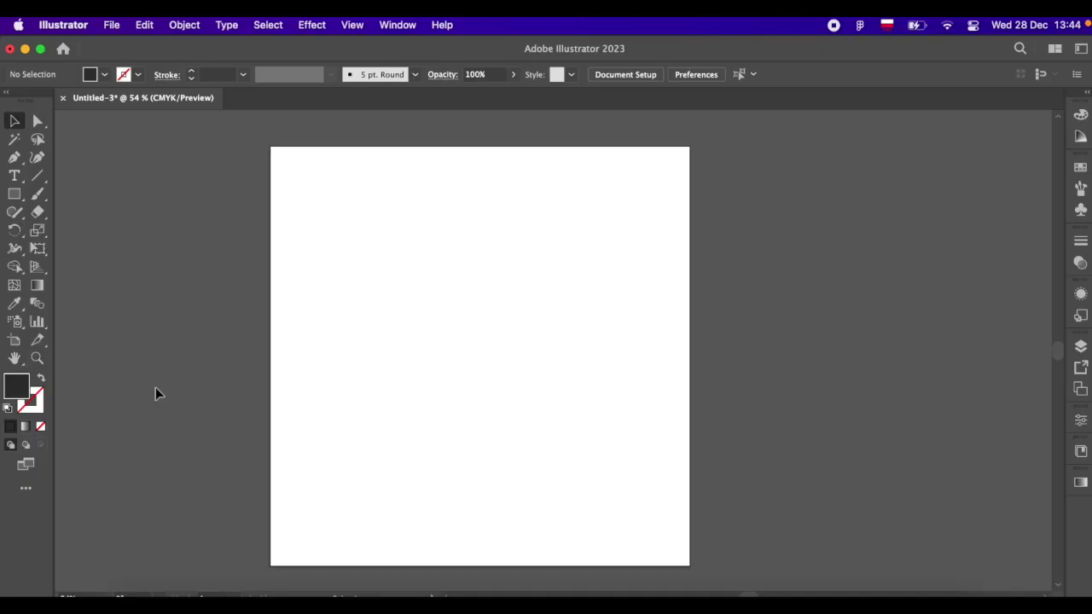
- Begin work on the blank 575 × 575 px artboard in Untitled-3
{"action": "left_click", "coordinate": [17, 341]}
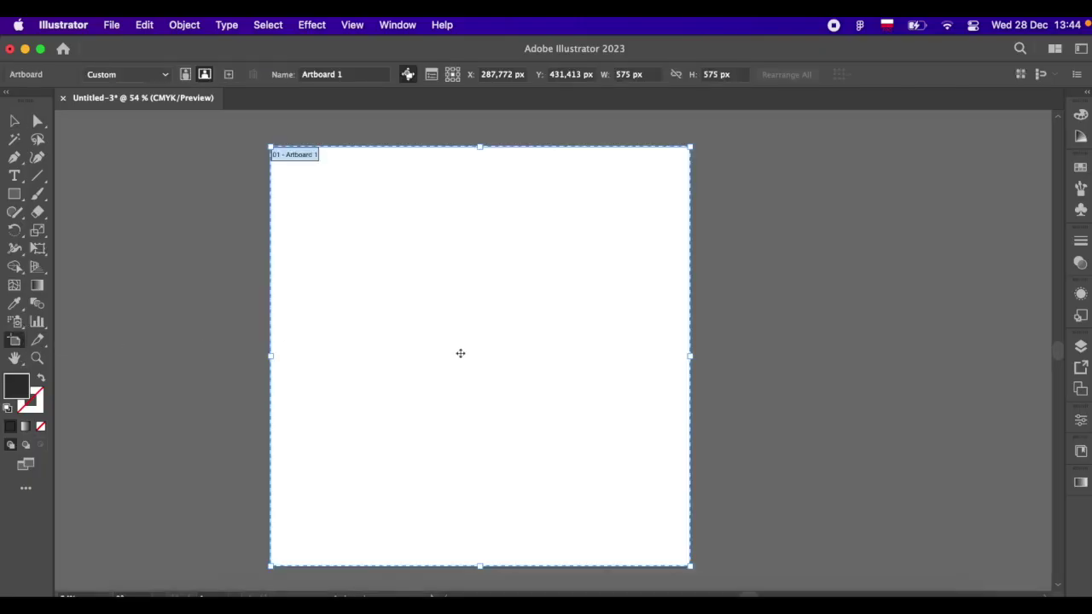
- Show the artboard's properties and turn on the grid across the canvas
{"action": "left_click", "coordinate": [1081, 422]}
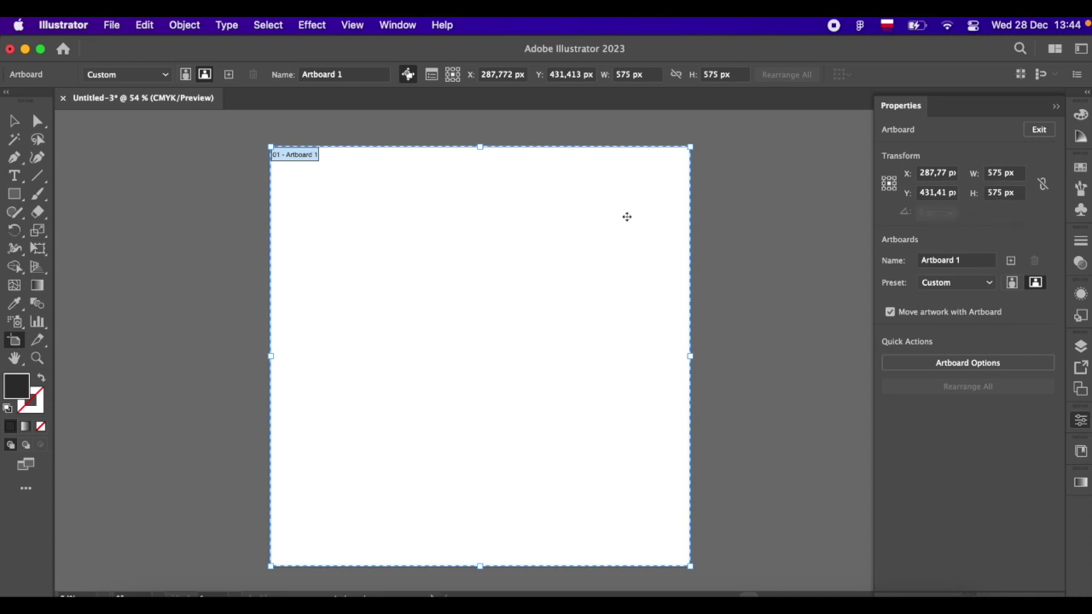
{"action": "left_click", "coordinate": [353, 24]}
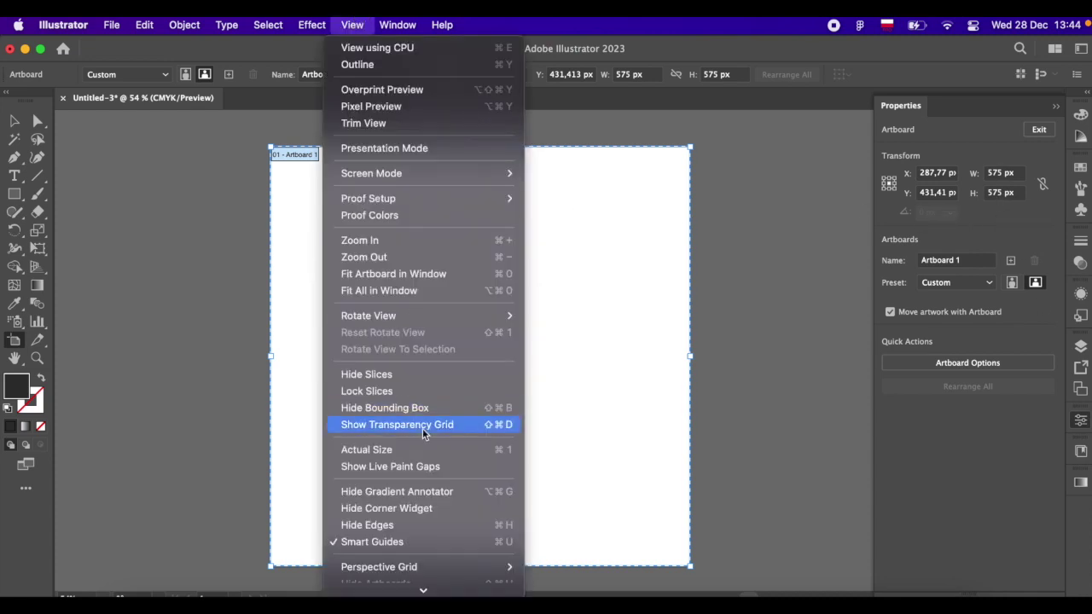
{"action": "scroll", "coordinate": [423, 429], "scroll_direction": "down", "scroll_amount": 5}
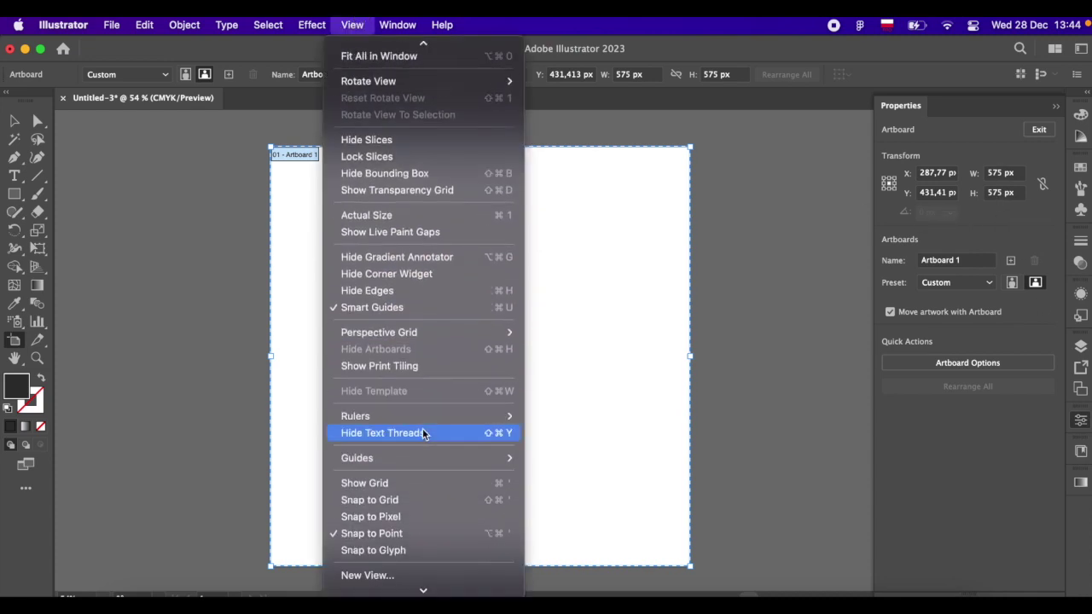
{"action": "left_click", "coordinate": [394, 480]}
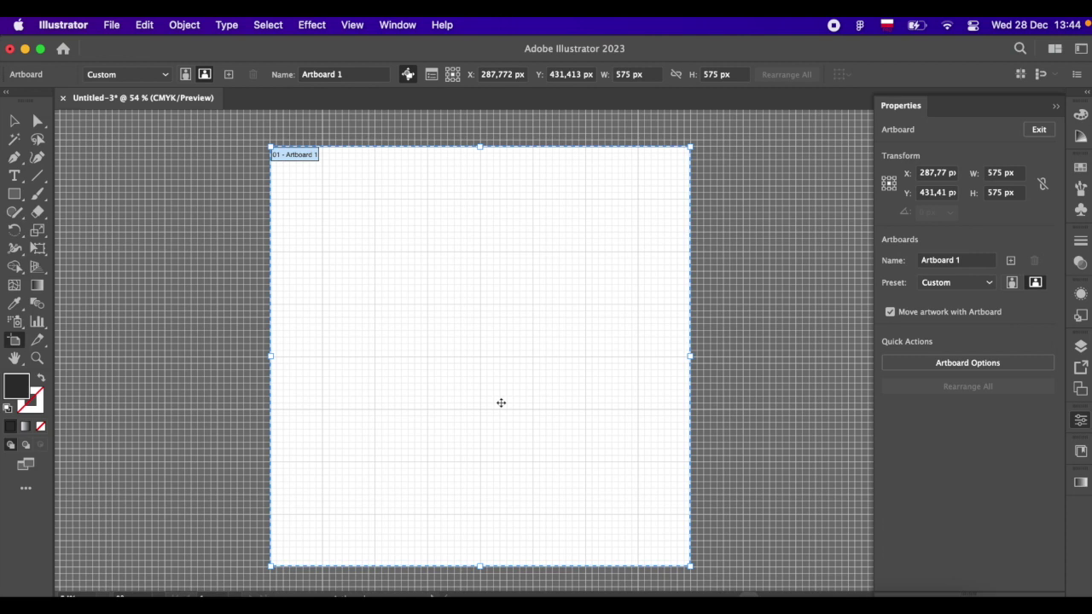
- Draw a 3-sided polygon and stretch it into a tall 144 × 211 px triangle
{"action": "left_click", "coordinate": [15, 196]}
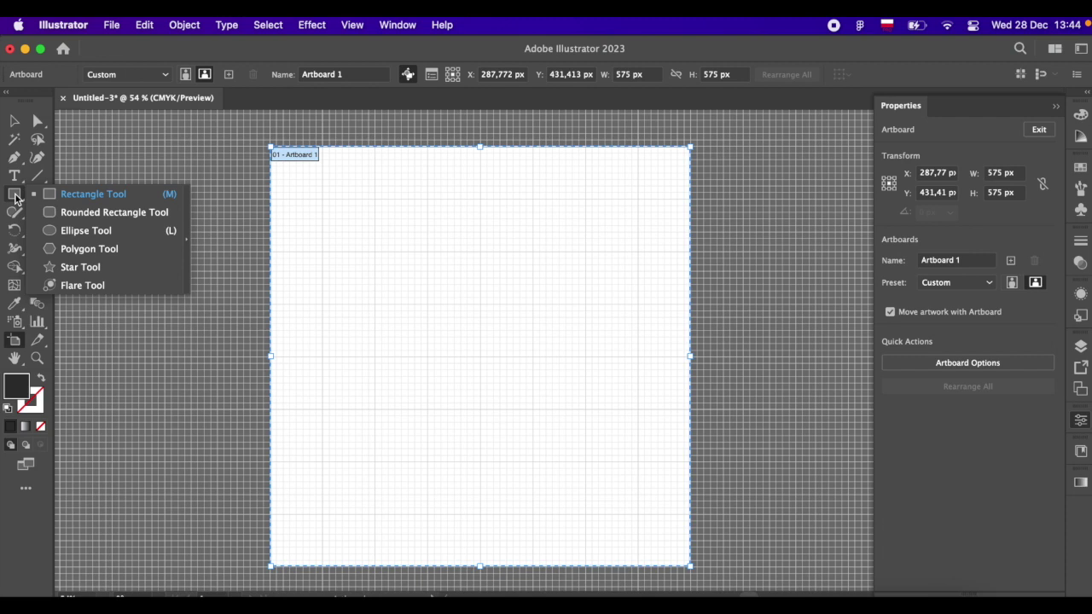
{"action": "left_click", "coordinate": [64, 247]}
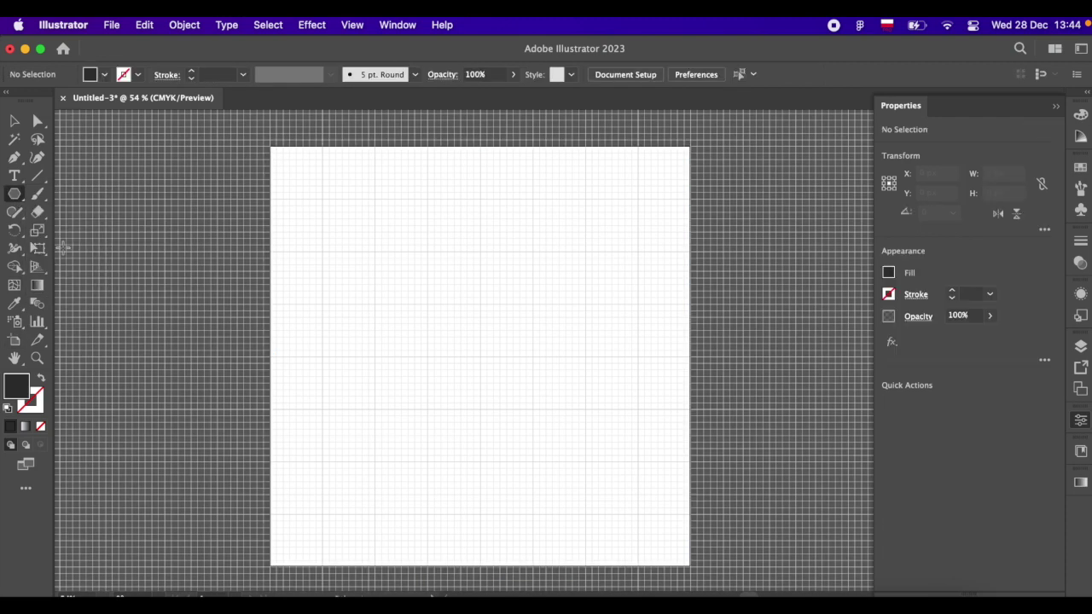
{"action": "left_click", "coordinate": [399, 231]}
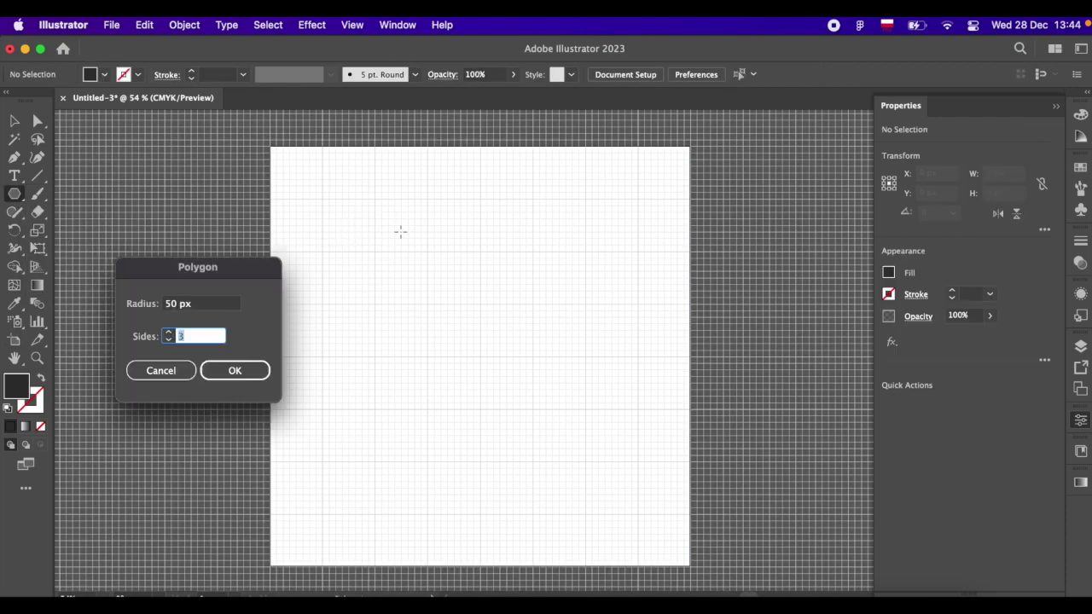
{"action": "left_click", "coordinate": [250, 367]}
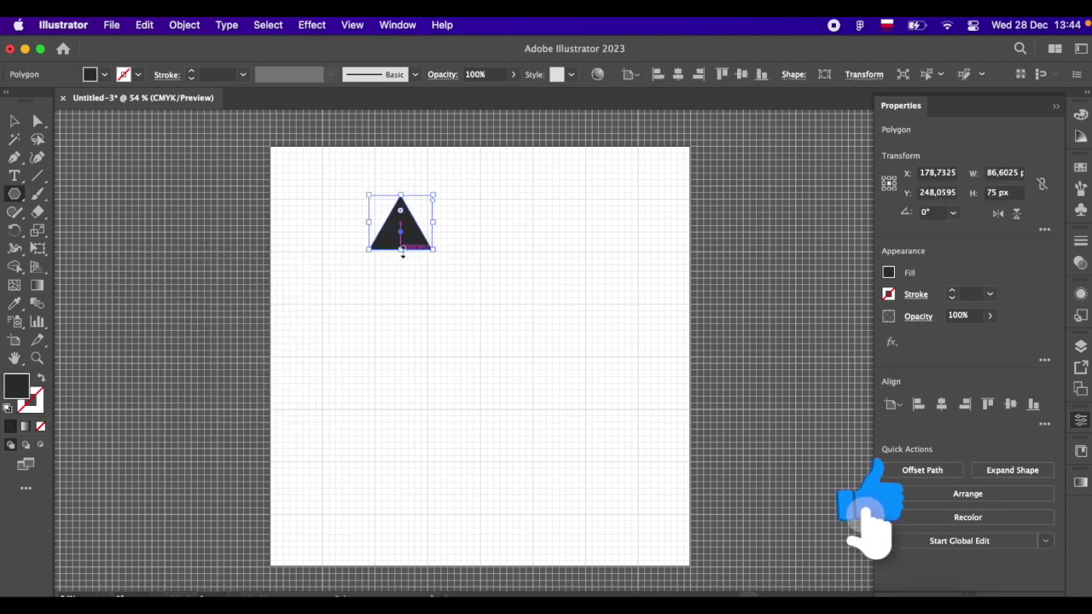
{"action": "left_click_drag", "start_coordinate": [400, 250], "coordinate": [411, 356]}
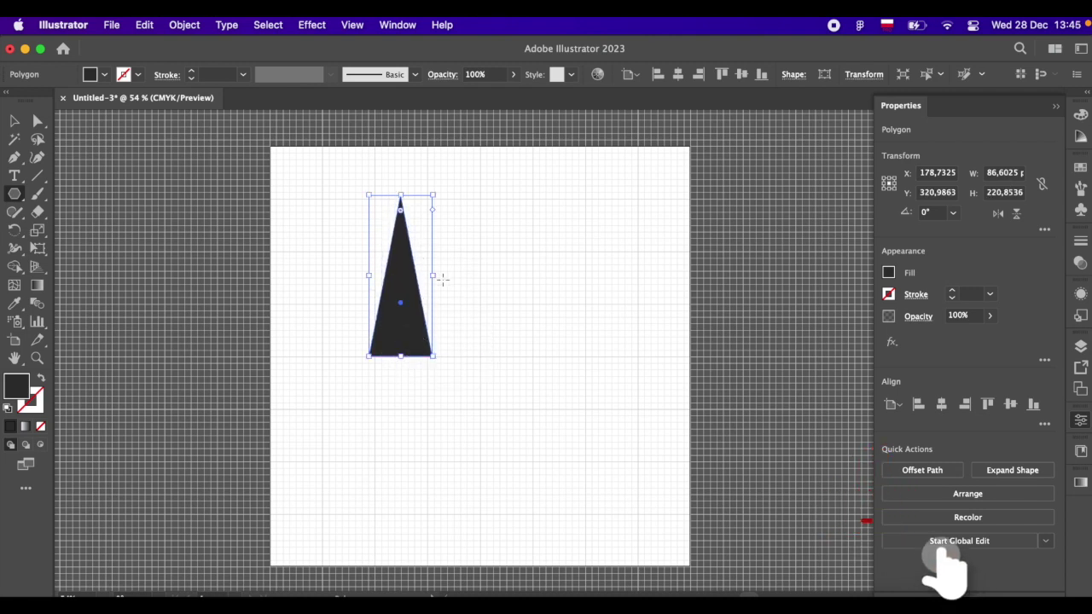
{"action": "left_click_drag", "start_coordinate": [432, 275], "coordinate": [487, 273]}
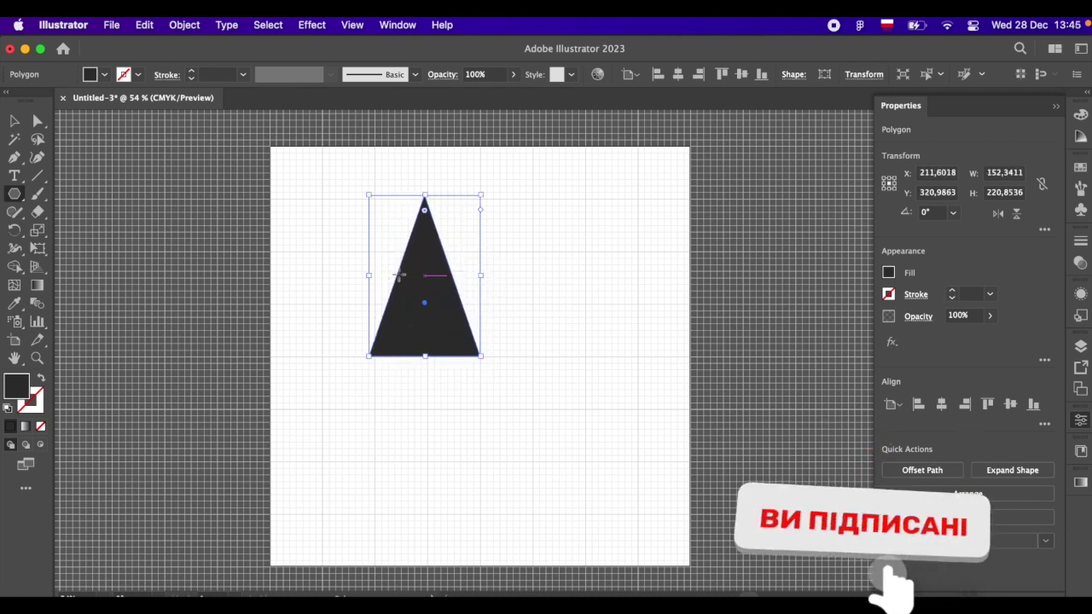
{"action": "left_click_drag", "start_coordinate": [366, 274], "coordinate": [375, 275]}
{"action": "left_click_drag", "start_coordinate": [427, 198], "coordinate": [433, 201]}
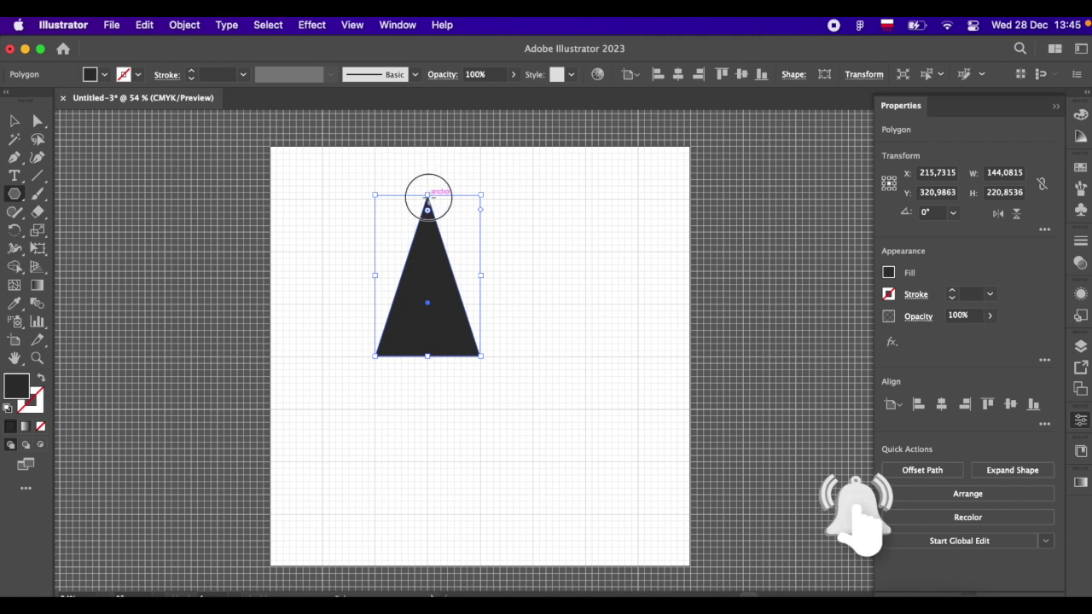
{"action": "left_click_drag", "start_coordinate": [431, 201], "coordinate": [432, 203]}
- Draw a small rectangle trunk and fit it just below the triangle
{"action": "left_click_drag", "start_coordinate": [16, 197], "coordinate": [60, 191]}
{"action": "left_click_drag", "start_coordinate": [418, 367], "coordinate": [439, 382]}
{"action": "scroll", "coordinate": [418, 371], "scroll_direction": "up", "scroll_amount": 5}
{"action": "key", "text": "v"}
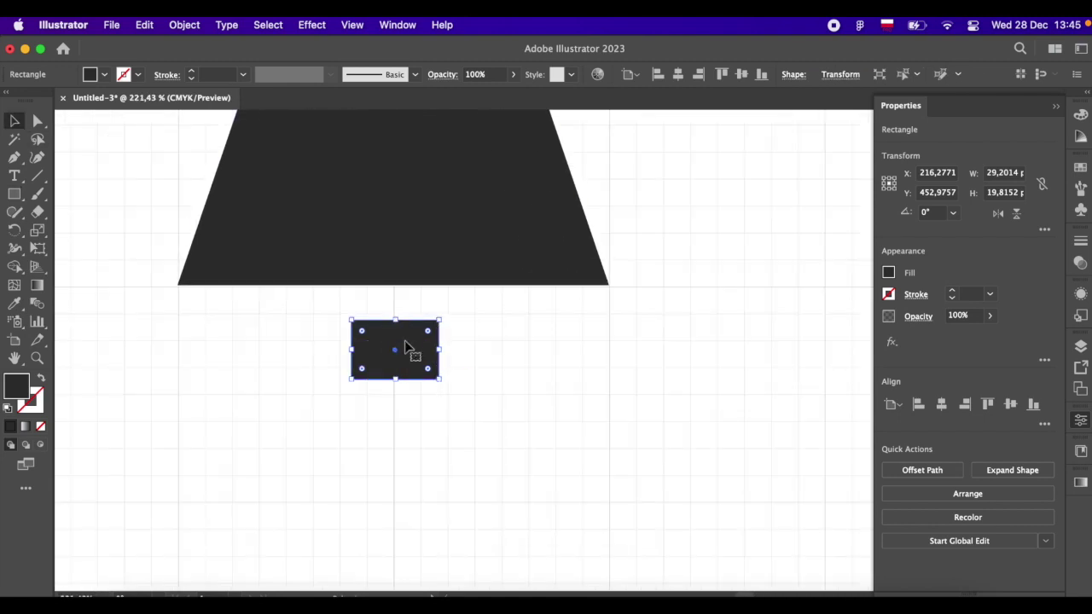
{"action": "left_click_drag", "start_coordinate": [406, 346], "coordinate": [406, 340]}
{"action": "scroll", "coordinate": [412, 337], "scroll_direction": "down", "scroll_amount": 3}
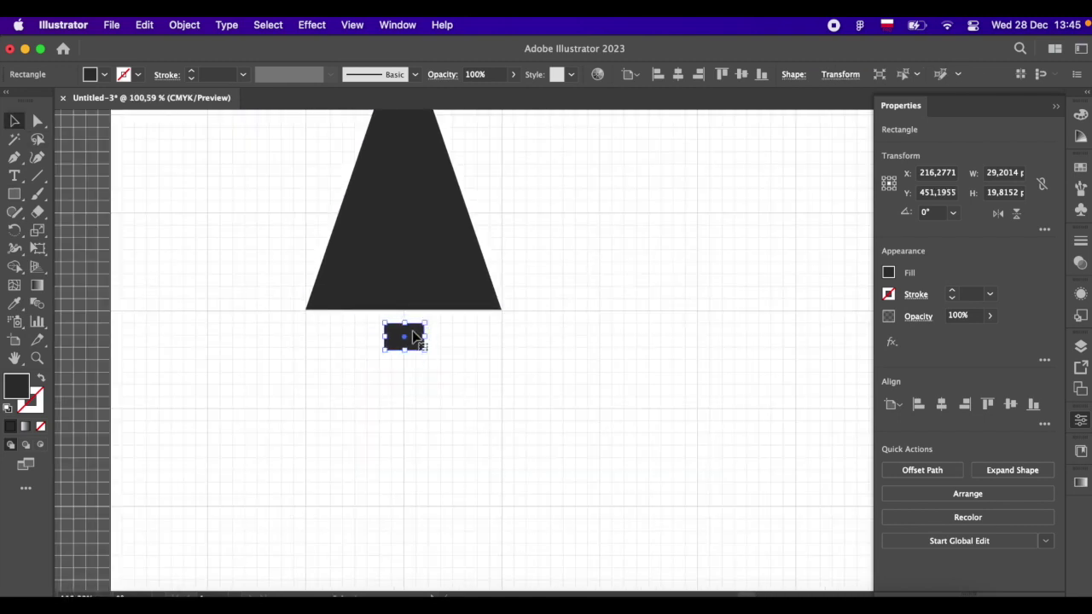
{"action": "key", "text": "super+shift+a"}
{"action": "scroll", "coordinate": [428, 266], "scroll_direction": "down", "scroll_amount": 2}
{"action": "left_click", "coordinate": [429, 266]}
- Draw a slanted Pen line across the treetop, extending both ends past the triangle
{"action": "left_click", "coordinate": [239, 256]}
{"action": "key", "text": "p"}
{"action": "left_click", "coordinate": [379, 210]}
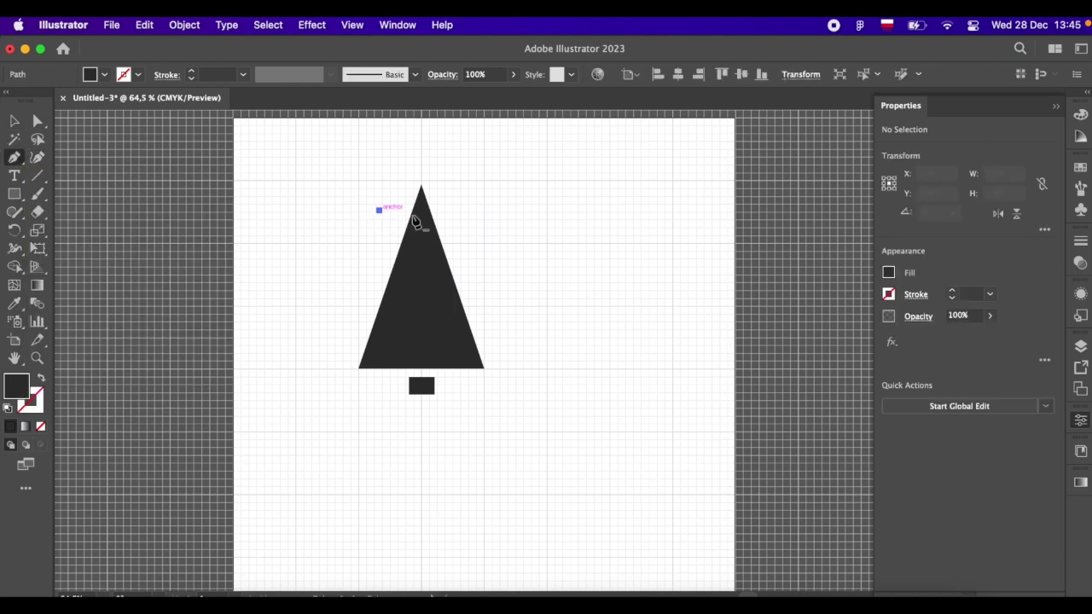
{"action": "left_click", "coordinate": [466, 229]}
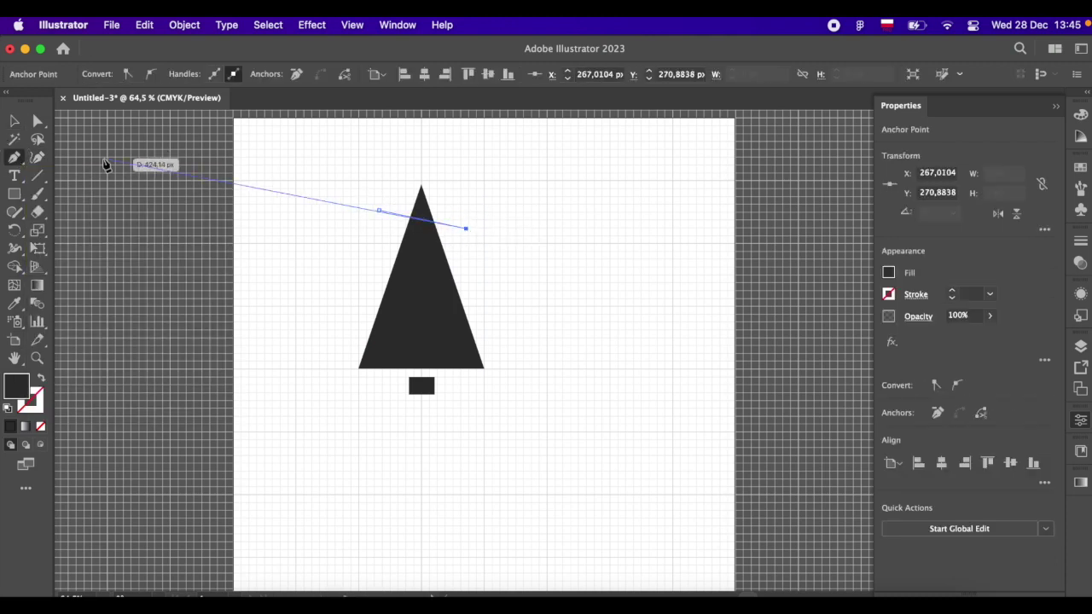
{"action": "left_click", "coordinate": [16, 122]}
{"action": "scroll", "coordinate": [376, 214], "scroll_direction": "up", "scroll_amount": 3}
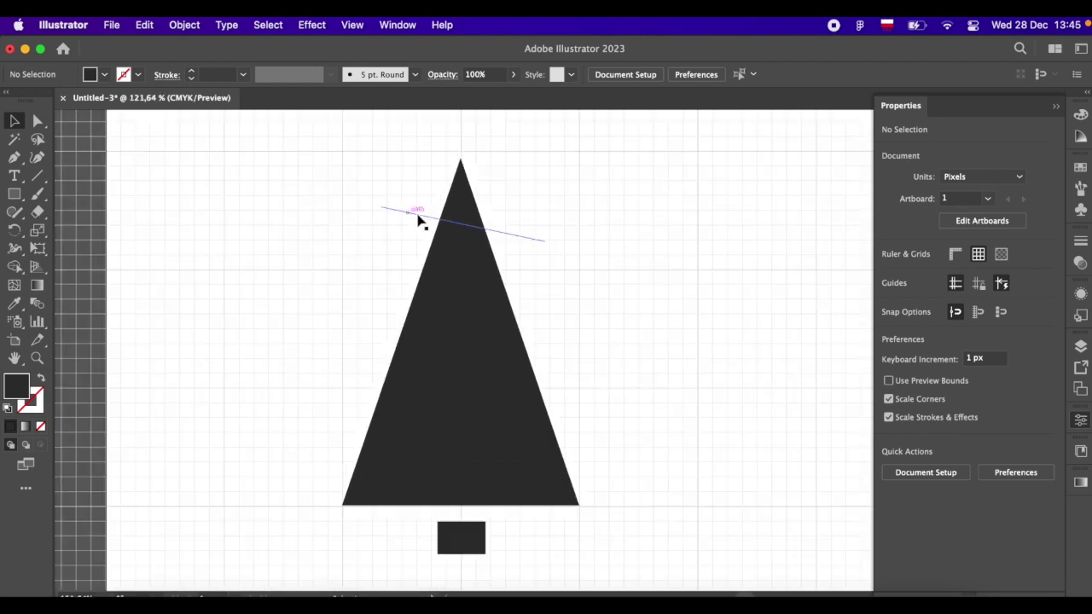
{"action": "key", "text": "a"}
{"action": "left_click_drag", "start_coordinate": [540, 240], "coordinate": [608, 261]}
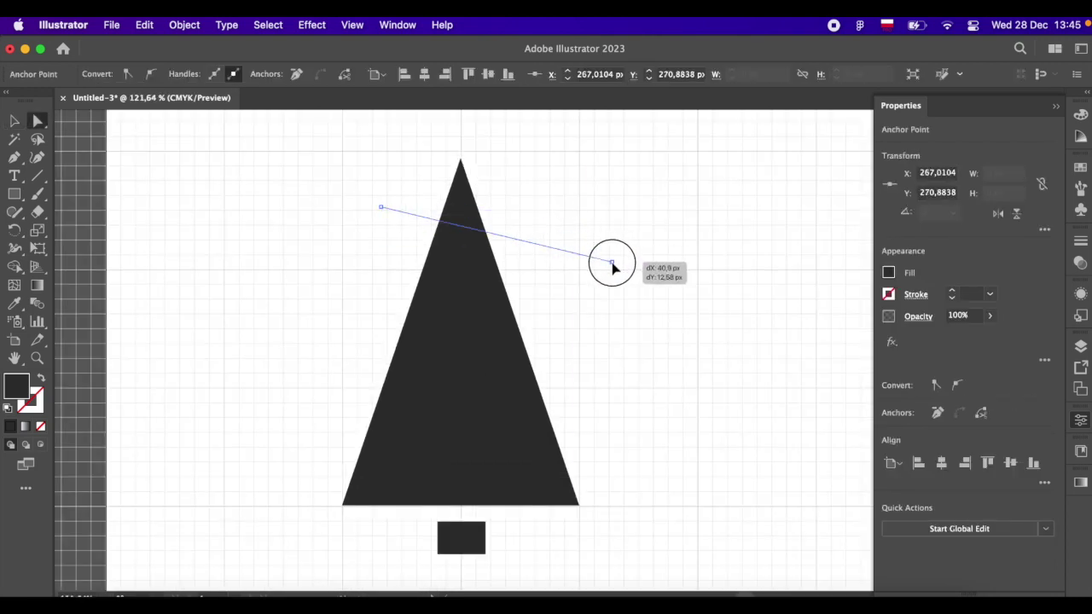
{"action": "left_click_drag", "start_coordinate": [381, 207], "coordinate": [327, 191]}
{"action": "left_click", "coordinate": [12, 124]}
- Duplicate and flip the line into a zigzag, copy it lower, then select everything
{"action": "left_click_drag", "start_coordinate": [402, 209], "coordinate": [407, 233]}
{"action": "left_click", "coordinate": [417, 214], "text": "shift"}
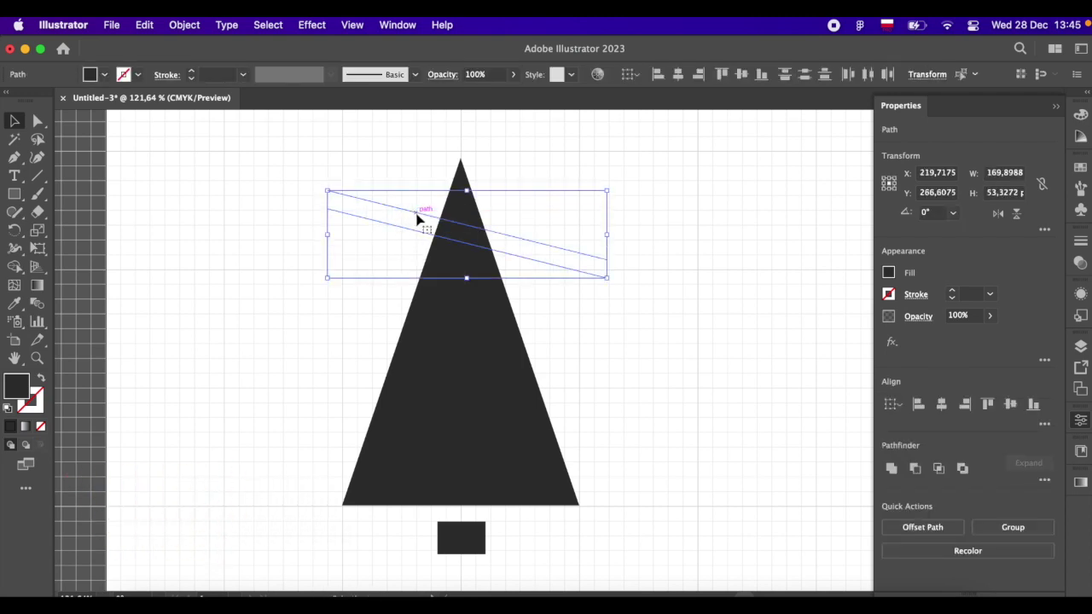
{"action": "mouse_move", "coordinate": [461, 278]}
{"action": "left_mouse_down"}
{"action": "mouse_move", "coordinate": [466, 263]}
{"action": "mouse_move", "coordinate": [514, 293]}
{"action": "left_mouse_up"}
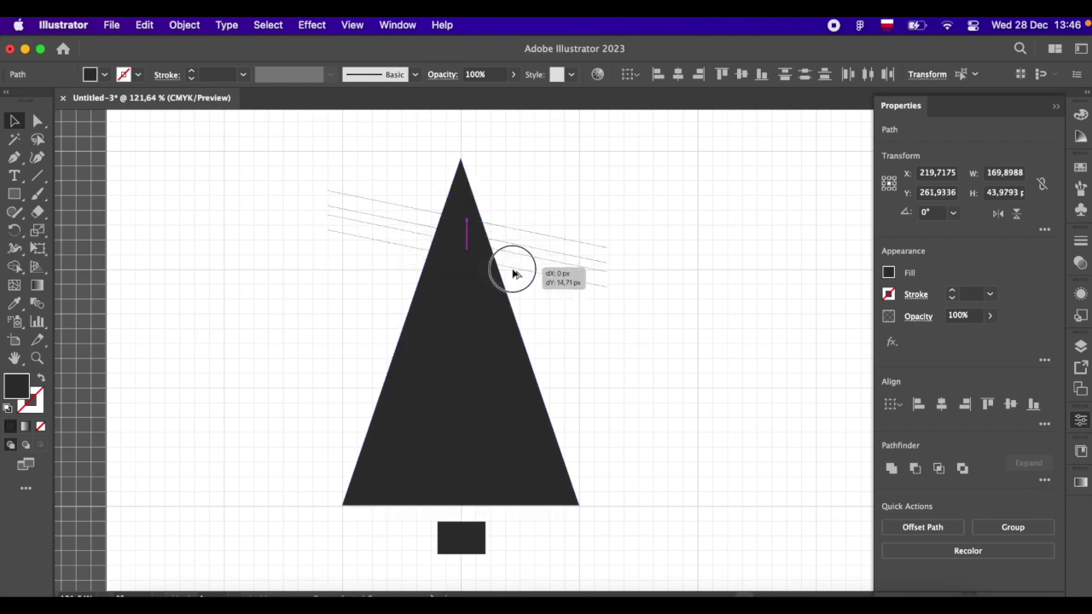
{"action": "left_click", "coordinate": [1016, 215]}
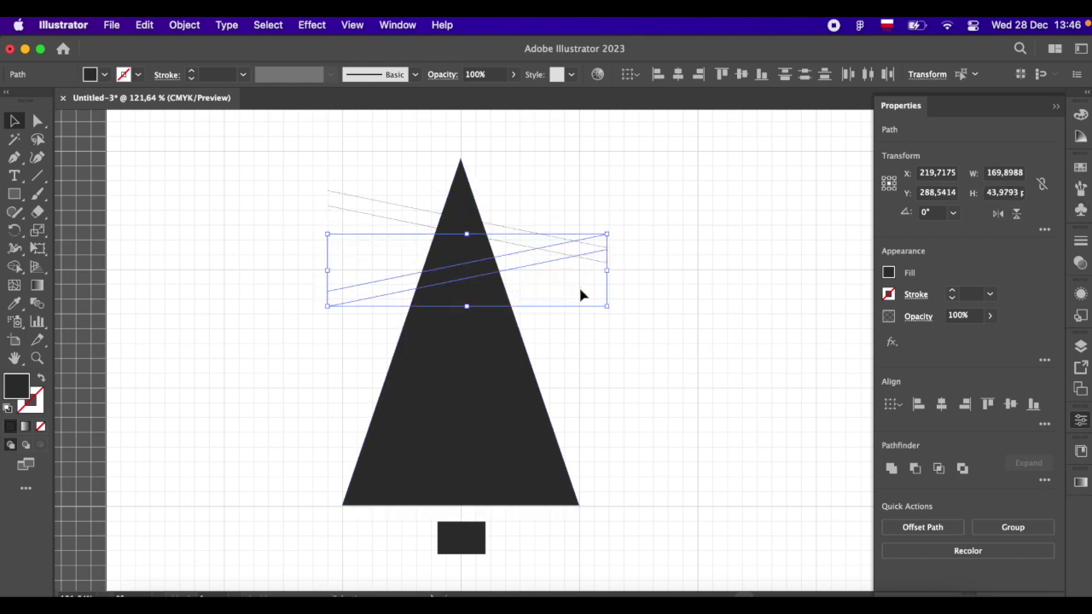
{"action": "left_click_drag", "start_coordinate": [563, 266], "coordinate": [555, 293]}
{"action": "left_click", "coordinate": [542, 254], "text": "shift"}
{"action": "left_click_drag", "start_coordinate": [543, 245], "coordinate": [536, 384]}
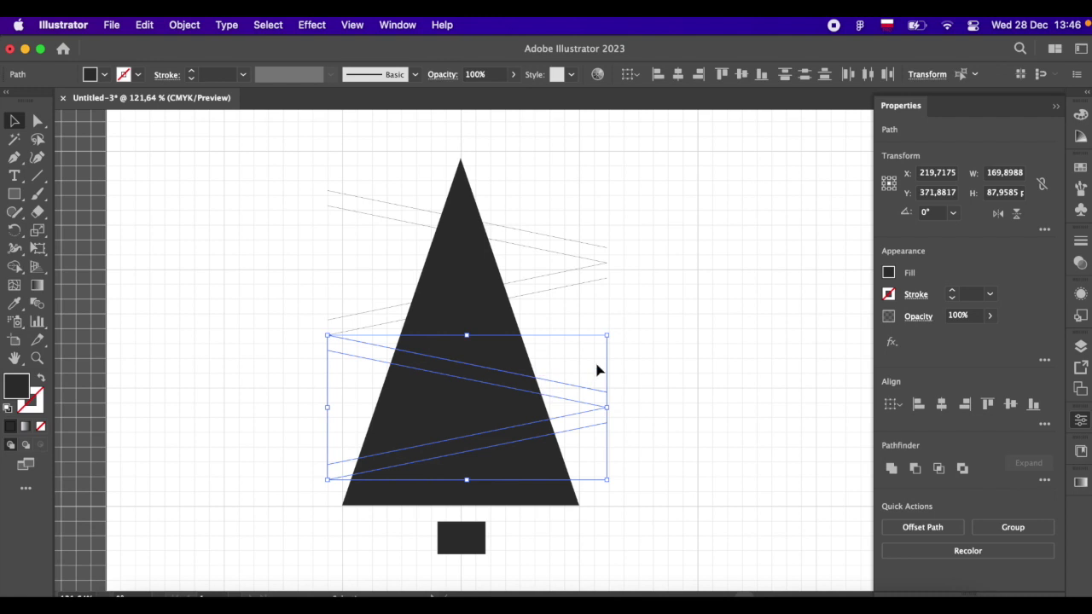
{"action": "left_click", "coordinate": [624, 342]}
{"action": "left_click_drag", "start_coordinate": [339, 165], "coordinate": [604, 509]}
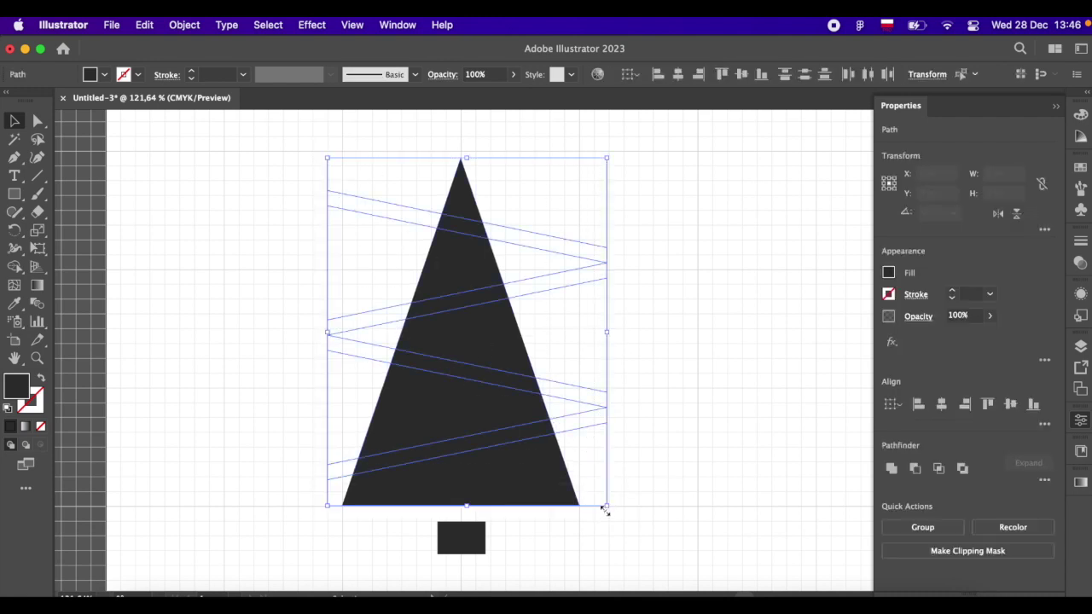
- Remove the four bands between the zigzag lines using the Shape Builder tool
{"action": "left_click", "coordinate": [17, 267]}
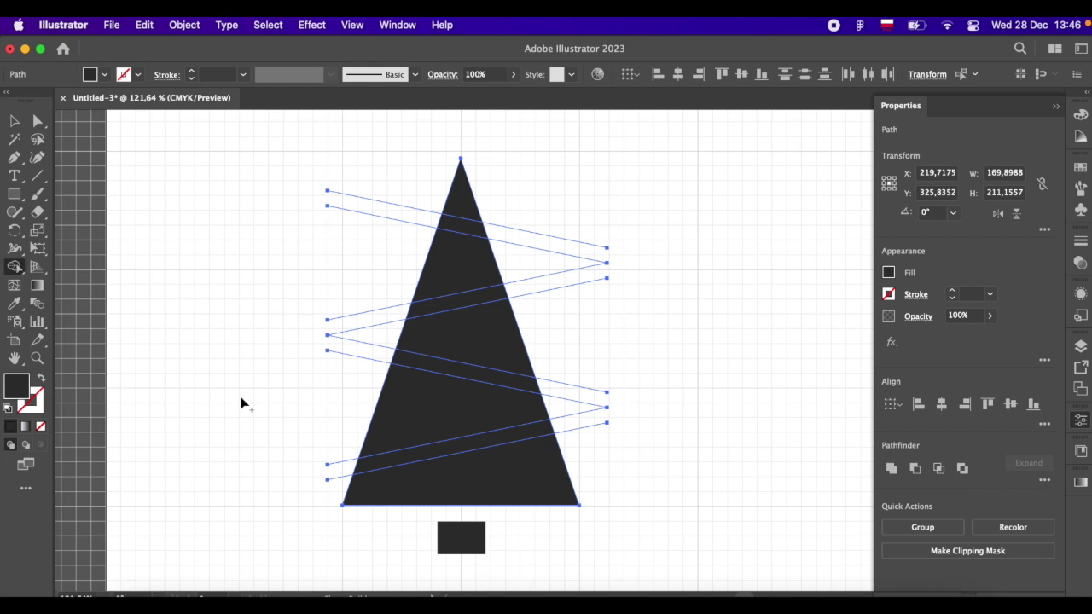
{"action": "left_click", "coordinate": [360, 465], "text": "alt"}
{"action": "left_click", "coordinate": [389, 357], "text": "alt"}
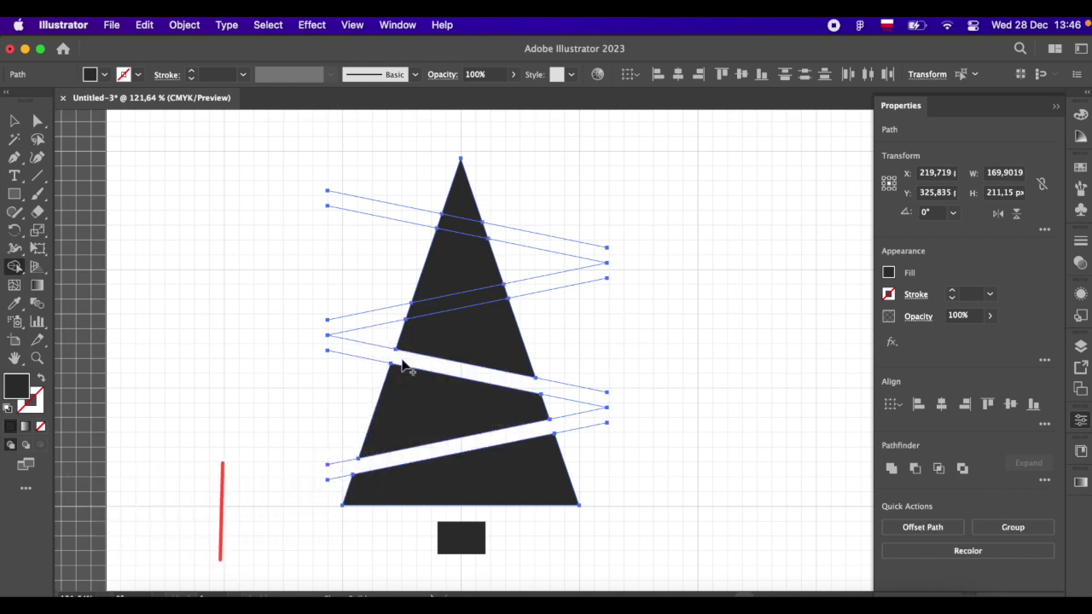
{"action": "left_click", "coordinate": [415, 316], "text": "alt"}
{"action": "left_click", "coordinate": [435, 223], "text": "alt"}
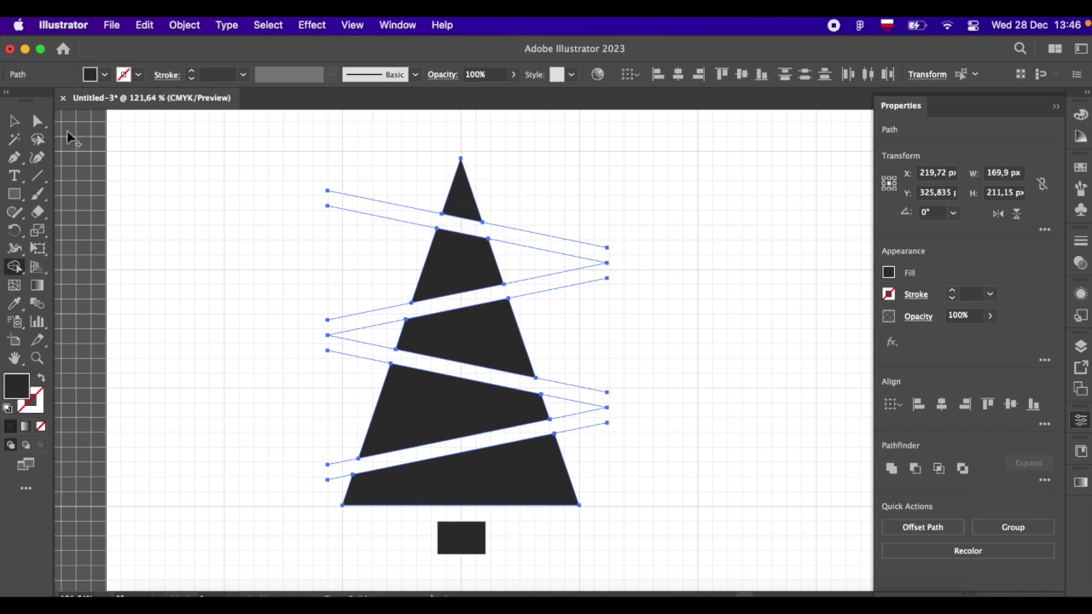
- Select and delete the leftover zigzag cut lines
{"action": "key", "text": "v"}
{"action": "left_click", "coordinate": [198, 206]}
{"action": "left_click_drag", "start_coordinate": [580, 410], "coordinate": [640, 517]}
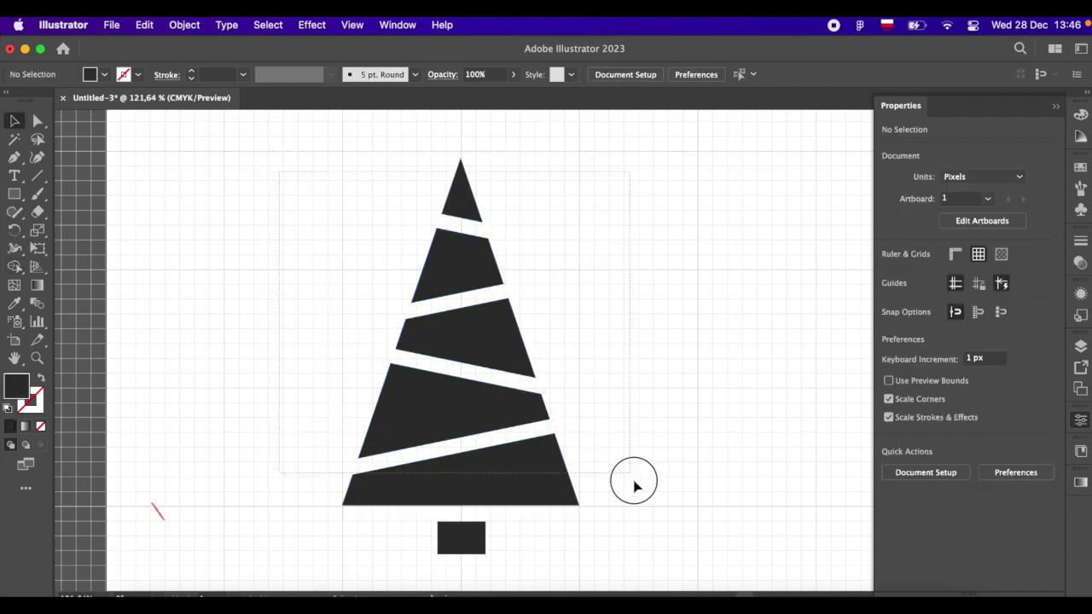
{"action": "key", "text": "Delete"}
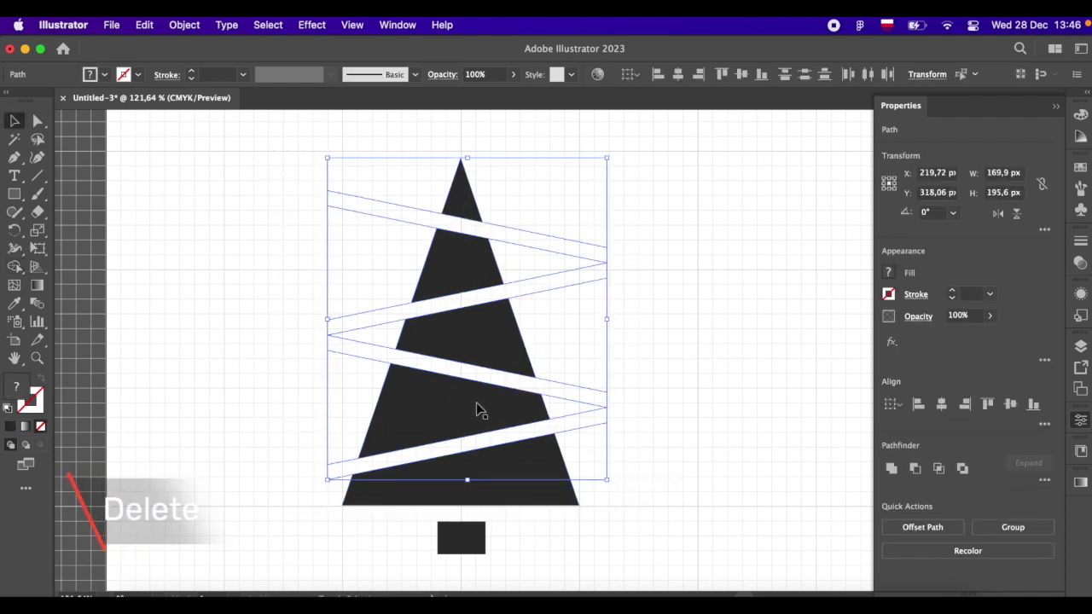
{"action": "key", "text": "Delete"}
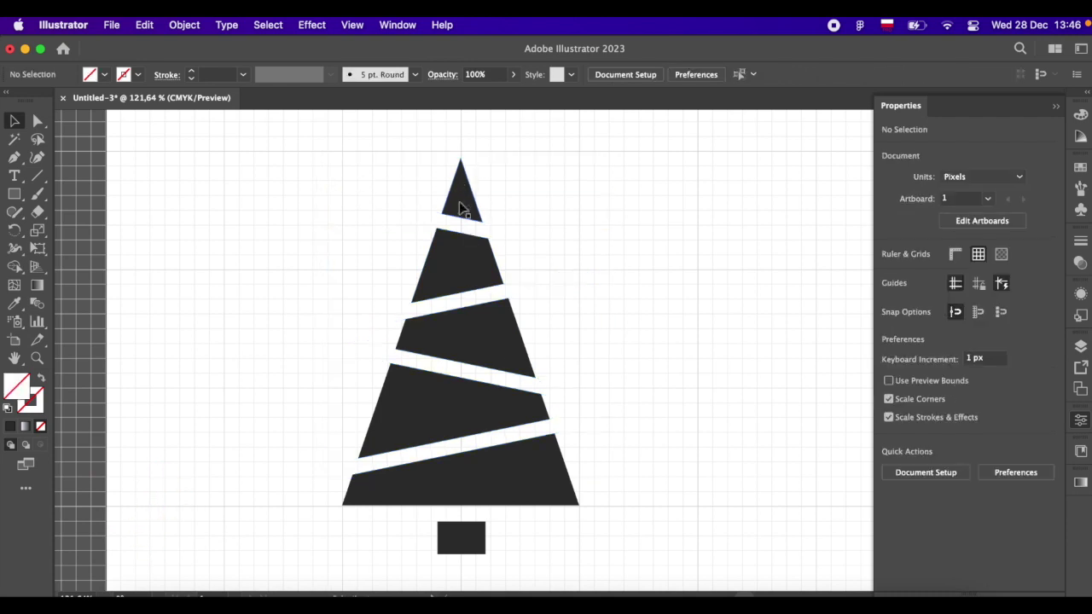
- Move the tree and trunk to the upper left and resize it to 144.08 × 215.62 px
{"action": "scroll", "coordinate": [507, 370], "scroll_direction": "down", "scroll_amount": 3}
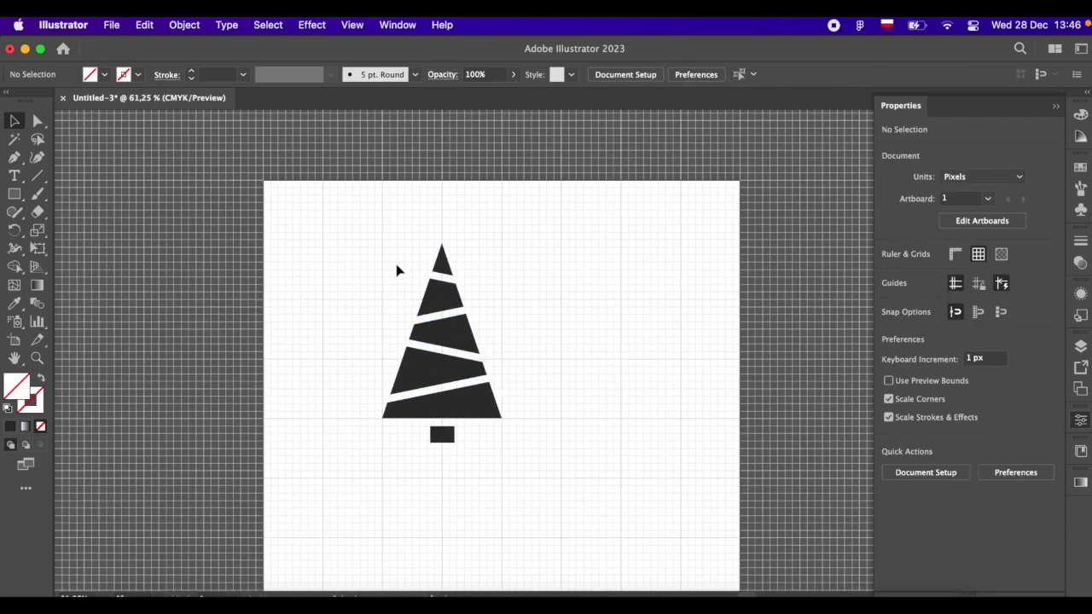
{"action": "left_click_drag", "start_coordinate": [378, 234], "coordinate": [520, 478]}
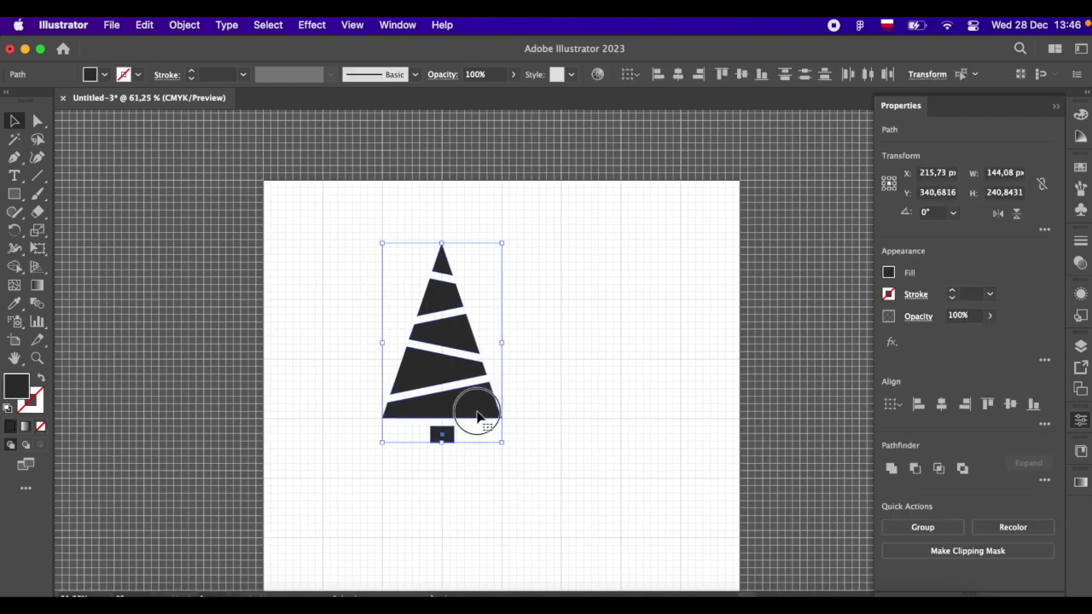
{"action": "left_click_drag", "start_coordinate": [478, 418], "coordinate": [418, 422]}
{"action": "scroll", "coordinate": [385, 309], "scroll_direction": "up", "scroll_amount": 5}
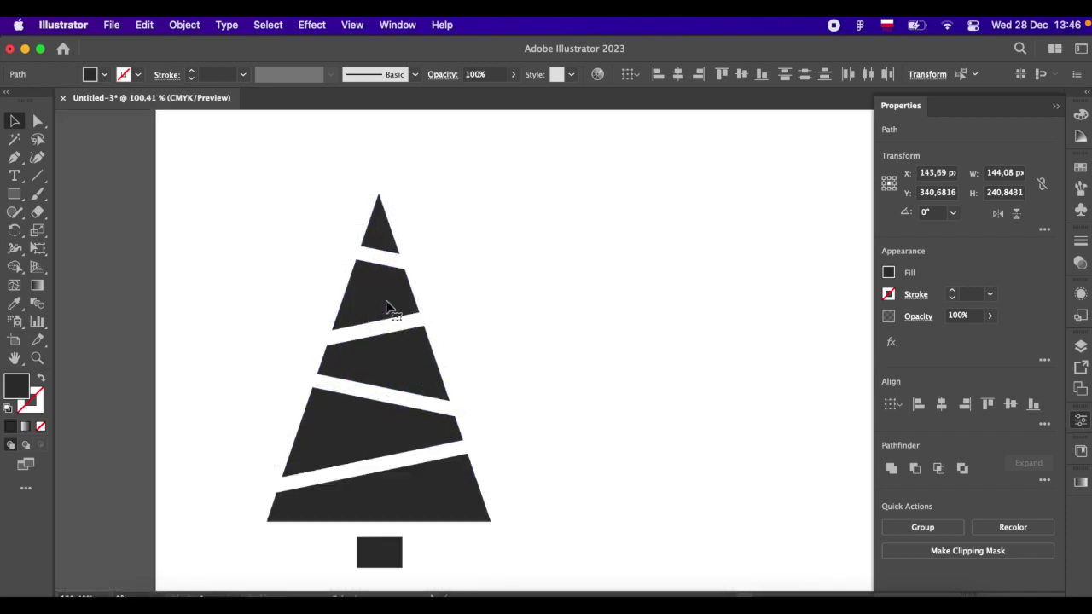
{"action": "scroll", "coordinate": [385, 309], "scroll_direction": "up", "scroll_amount": 1}
{"action": "left_click_drag", "start_coordinate": [387, 237], "coordinate": [388, 230]}
{"action": "scroll", "coordinate": [388, 230], "scroll_direction": "down", "scroll_amount": 5}
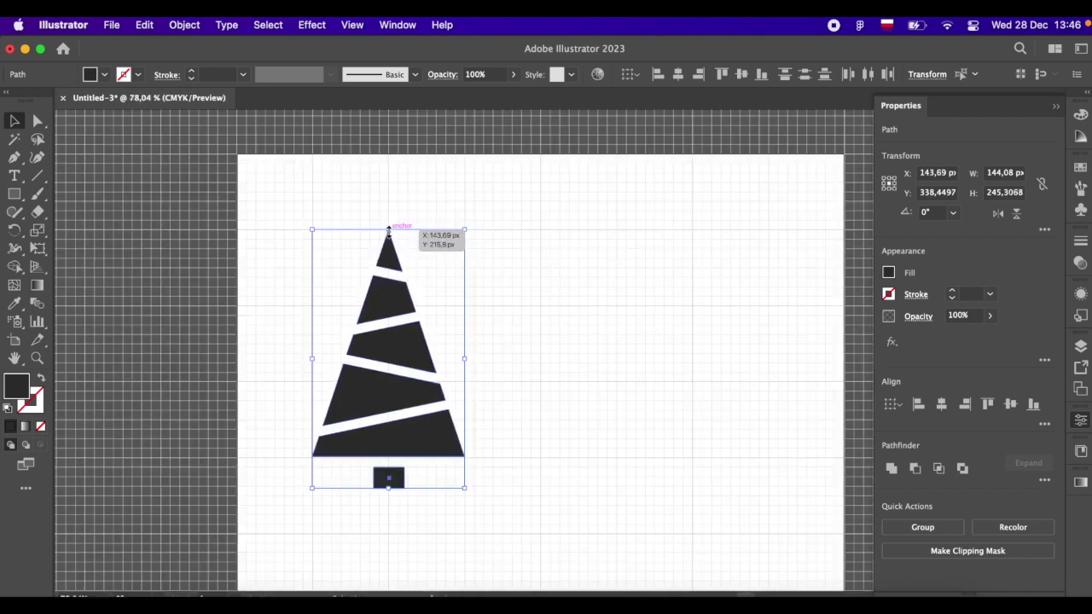
{"action": "left_click_drag", "start_coordinate": [388, 483], "coordinate": [389, 458]}
{"action": "left_click", "coordinate": [422, 497]}
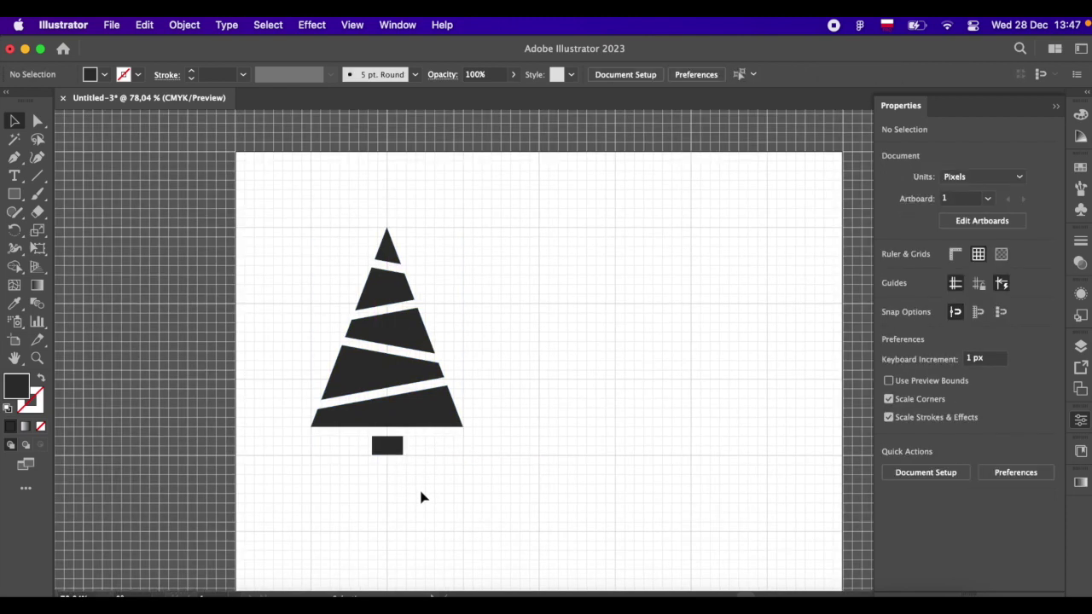
{"action": "scroll", "coordinate": [419, 497], "scroll_direction": "right", "scroll_amount": 2}
{"action": "scroll", "coordinate": [419, 497], "scroll_direction": "down", "scroll_amount": 2}
{"action": "left_click_drag", "start_coordinate": [323, 294], "coordinate": [457, 457]}
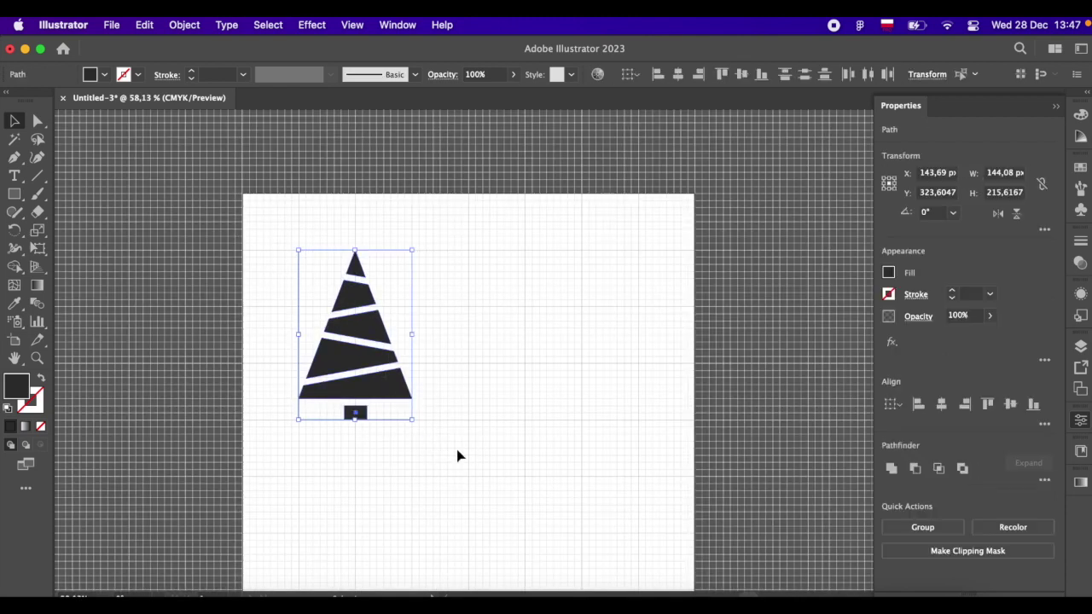
- Group the tree pieces and place a copy of the tree at the lower right
{"action": "right_click", "coordinate": [381, 390]}
{"action": "left_click", "coordinate": [418, 368]}
{"action": "scroll", "coordinate": [418, 368], "scroll_direction": "down", "scroll_amount": 2}
{"action": "scroll", "coordinate": [418, 369], "scroll_direction": "right", "scroll_amount": 1}
{"action": "mouse_move", "coordinate": [319, 281]}
{"action": "left_mouse_down"}
{"action": "mouse_move", "coordinate": [515, 454]}
{"action": "mouse_move", "coordinate": [563, 415]}
{"action": "left_mouse_up"}
{"action": "left_click", "coordinate": [622, 358]}
{"action": "scroll", "coordinate": [546, 356], "scroll_direction": "up", "scroll_amount": 2}
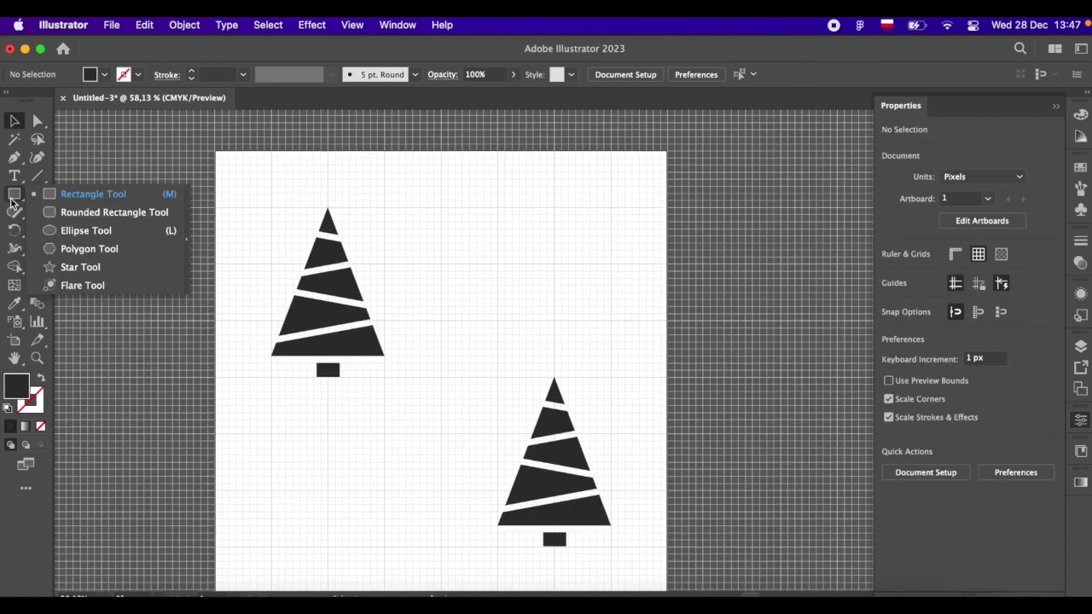
- Draw a small circle and scatter copies of it around the trees
{"action": "left_click_drag", "start_coordinate": [15, 194], "coordinate": [60, 231]}
{"action": "left_click_drag", "start_coordinate": [445, 211], "coordinate": [461, 228]}
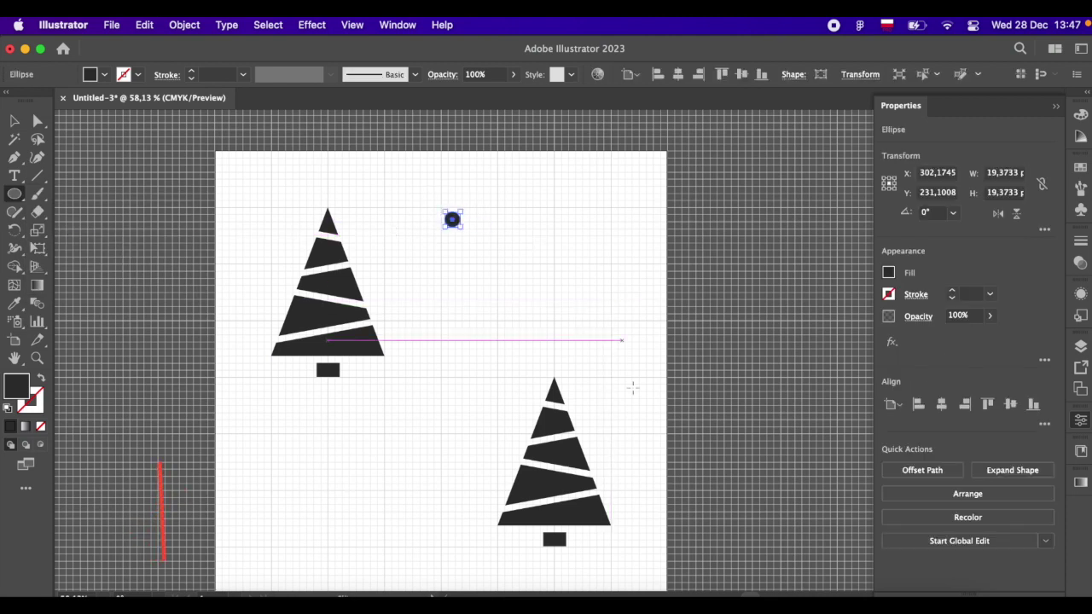
{"action": "key", "text": "v"}
{"action": "left_click", "coordinate": [85, 128]}
{"action": "left_click", "coordinate": [452, 219]}
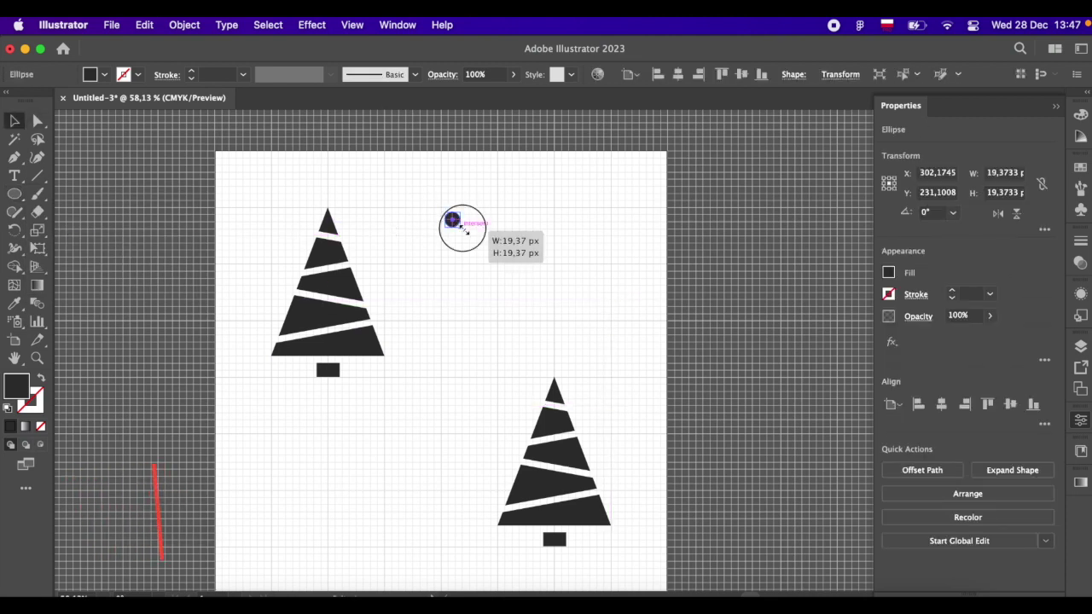
{"action": "mouse_move", "coordinate": [452, 220]}
{"action": "left_mouse_down", "text": "alt"}
{"action": "mouse_move", "coordinate": [628, 360]}
{"action": "mouse_move", "coordinate": [444, 438]}
{"action": "mouse_move", "coordinate": [484, 502]}
{"action": "mouse_move", "coordinate": [300, 406]}
{"action": "mouse_move", "coordinate": [248, 526]}
{"action": "mouse_move", "coordinate": [498, 321]}
{"action": "mouse_move", "coordinate": [397, 449]}
{"action": "mouse_move", "coordinate": [373, 537]}
{"action": "mouse_move", "coordinate": [256, 162]}
{"action": "mouse_move", "coordinate": [244, 168]}
{"action": "mouse_move", "coordinate": [239, 158]}
{"action": "mouse_move", "coordinate": [591, 226]}
{"action": "left_mouse_up", "text": "alt"}
{"action": "left_click_drag", "start_coordinate": [484, 554], "coordinate": [511, 547]}
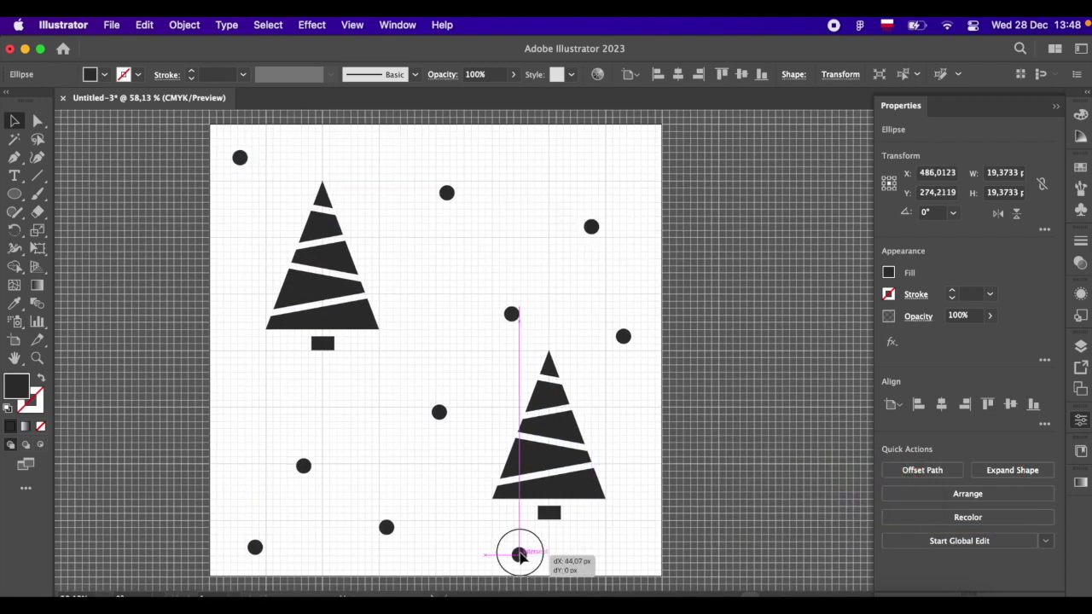
{"action": "left_click", "coordinate": [707, 473]}
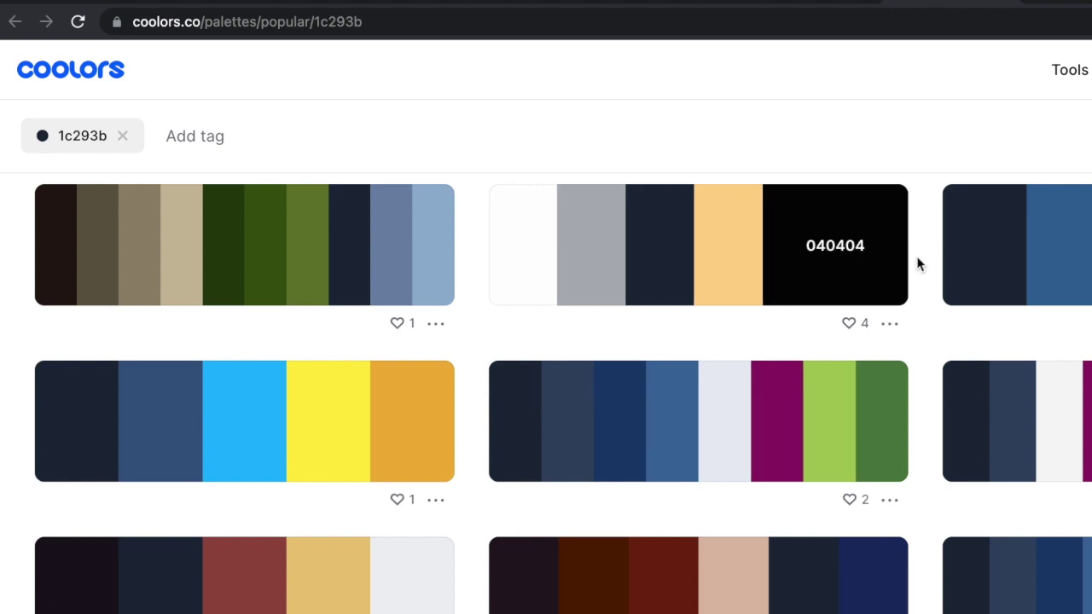
- Screenshot the white, grey, navy 1c293b, peach and black palette and place it beside the artboard
{"action": "key", "text": "super+shift+4"}
{"action": "mouse_move", "coordinate": [491, 185]}
{"action": "left_mouse_down"}
{"action": "mouse_move", "coordinate": [834, 262]}
{"action": "mouse_move", "coordinate": [908, 305]}
{"action": "left_mouse_up"}
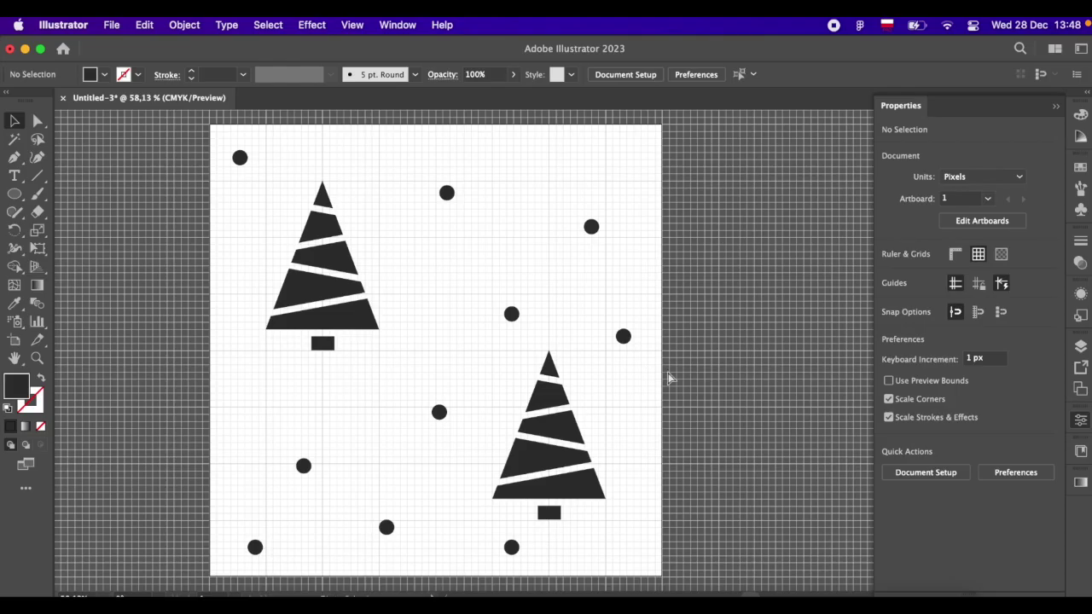
{"action": "left_click_drag", "start_coordinate": [797, 258], "coordinate": [853, 214]}
- Colour the left tree white and the right tree grey from the palette
{"action": "left_click", "coordinate": [1055, 105]}
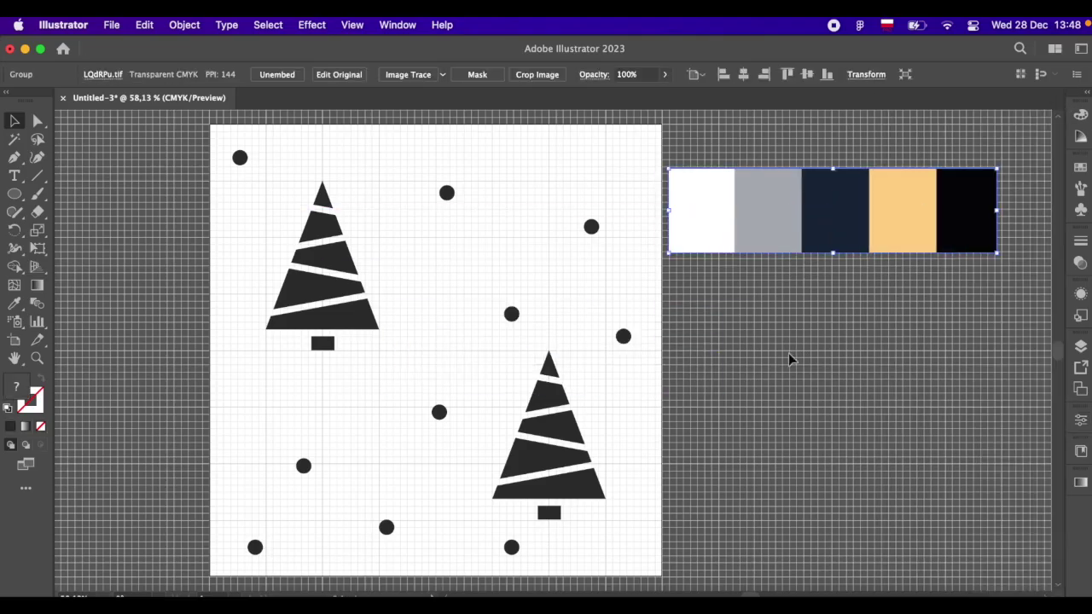
{"action": "left_click", "coordinate": [341, 281]}
{"action": "left_click", "coordinate": [14, 303]}
{"action": "left_click", "coordinate": [695, 214]}
{"action": "key", "text": "v"}
{"action": "left_click", "coordinate": [556, 411]}
{"action": "left_click", "coordinate": [15, 303]}
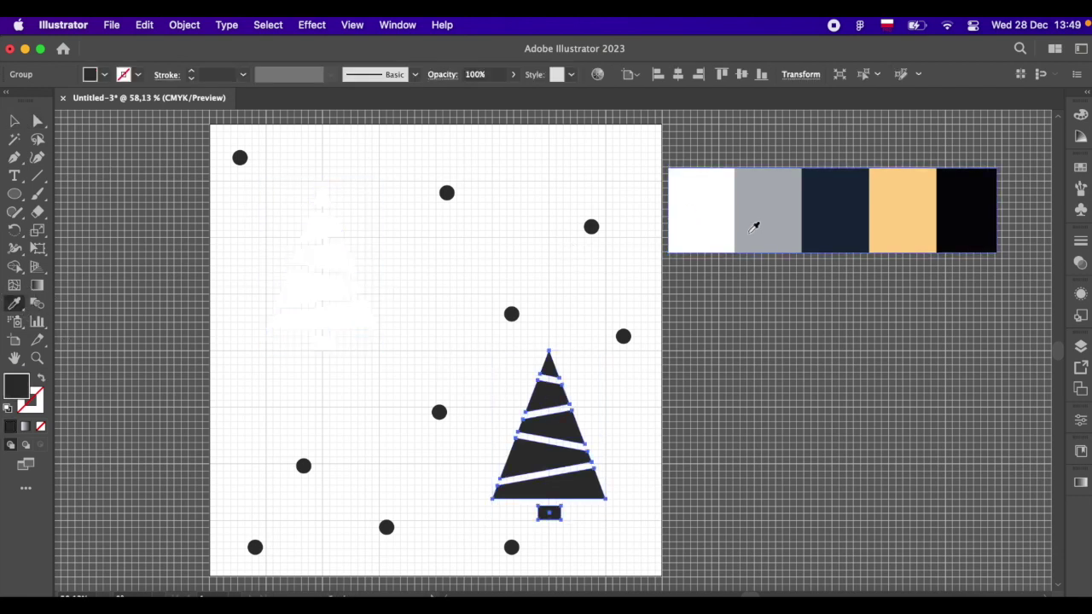
{"action": "left_click", "coordinate": [741, 228]}
{"action": "left_click", "coordinate": [16, 122]}
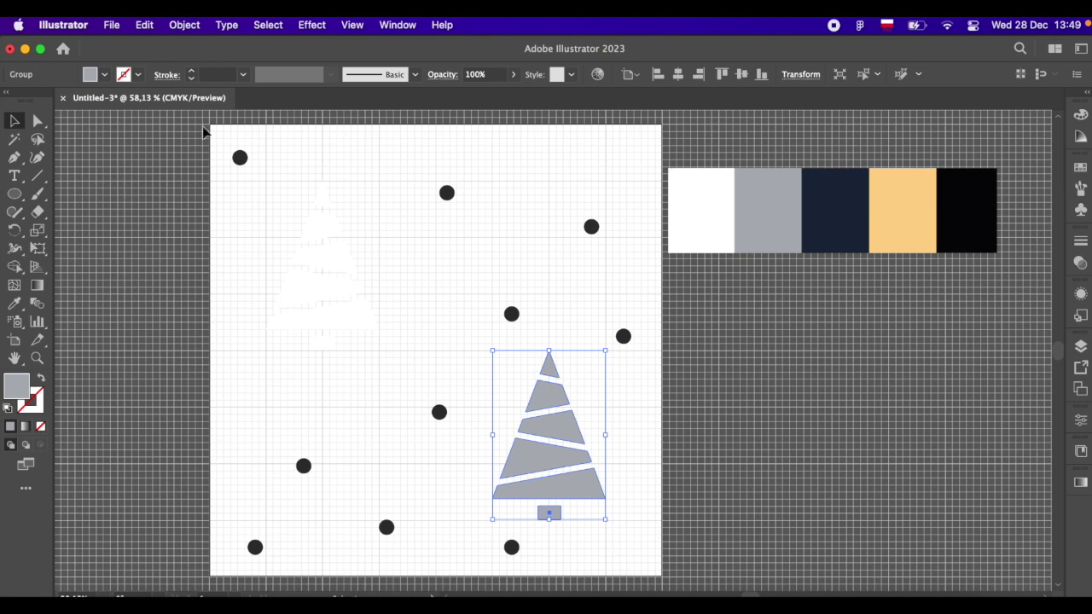
- Select all dots with the same fill and make them white
{"action": "left_click", "coordinate": [241, 157]}
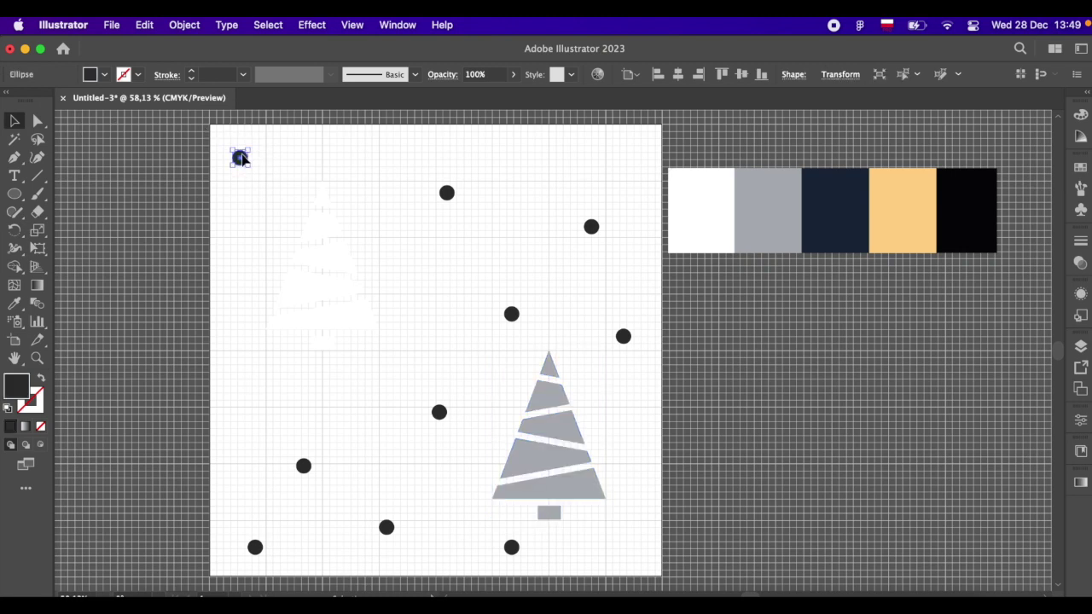
{"action": "left_click", "coordinate": [275, 27]}
{"action": "mouse_move", "coordinate": [266, 182]}
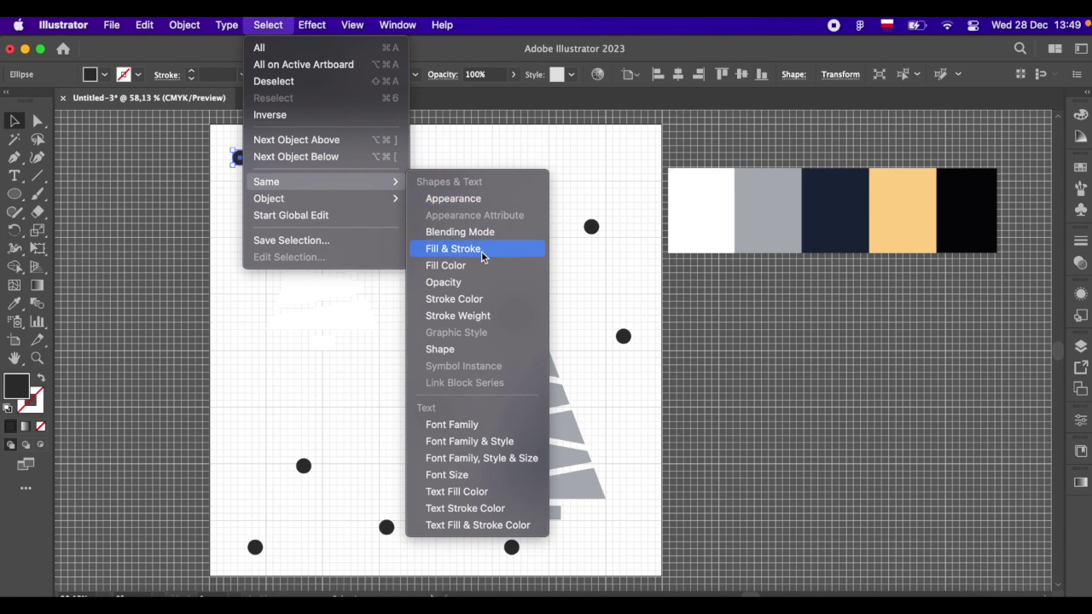
{"action": "left_click", "coordinate": [478, 266]}
{"action": "left_click", "coordinate": [15, 304]}
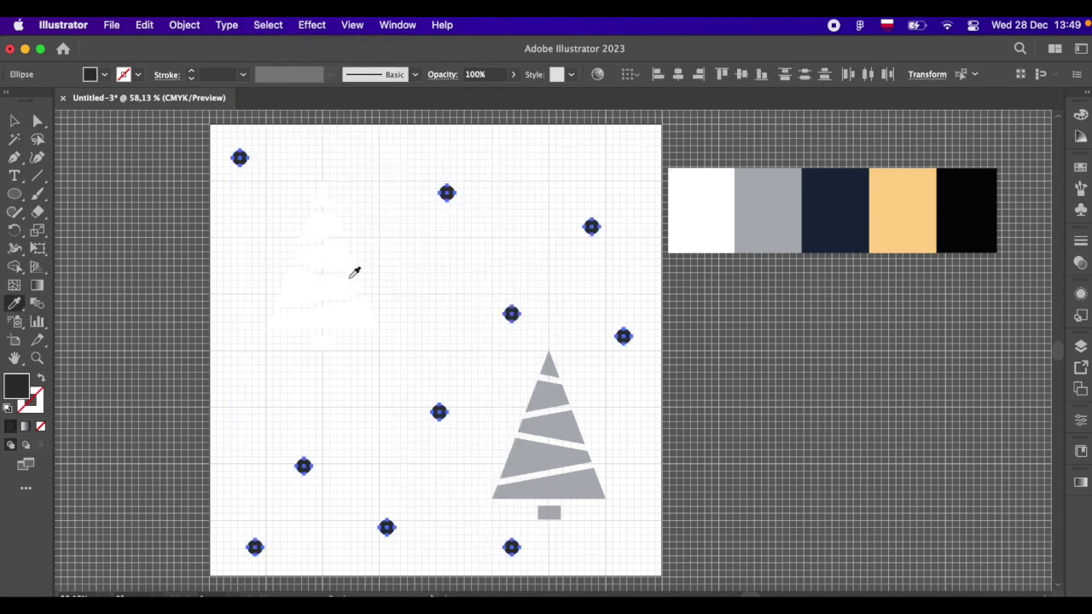
{"action": "left_click", "coordinate": [713, 205]}
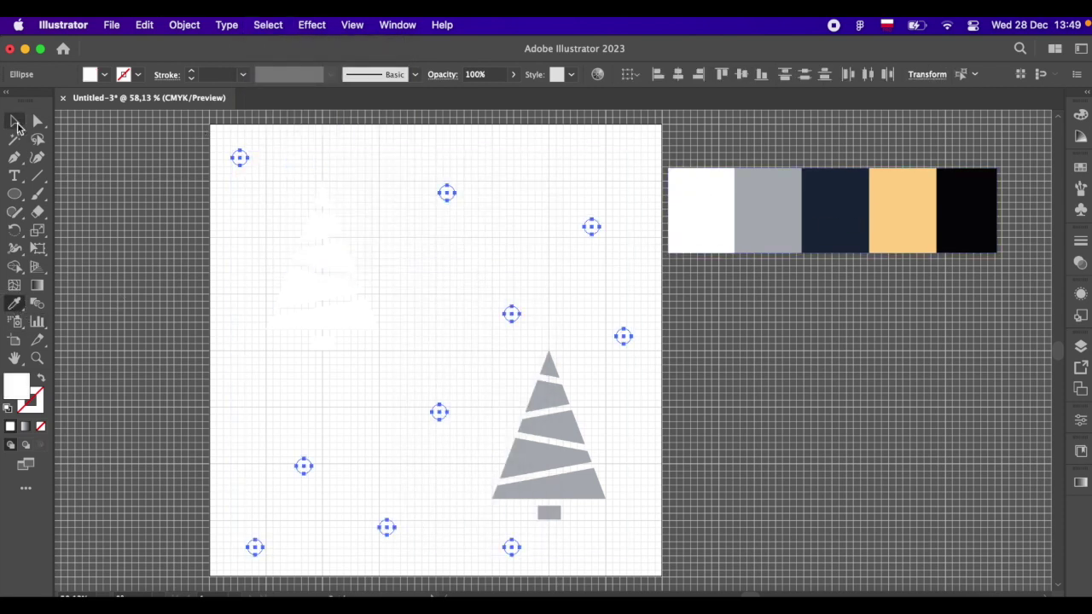
{"action": "left_click", "coordinate": [14, 121]}
- Draw a navy rectangle covering the artboard and send it behind everything
{"action": "left_click_drag", "start_coordinate": [15, 194], "coordinate": [52, 198]}
{"action": "mouse_move", "coordinate": [210, 125]}
{"action": "left_mouse_down"}
{"action": "mouse_move", "coordinate": [427, 451]}
{"action": "mouse_move", "coordinate": [661, 576]}
{"action": "left_mouse_up"}
{"action": "left_click", "coordinate": [14, 304]}
{"action": "left_click", "coordinate": [837, 221]}
{"action": "left_click", "coordinate": [14, 121]}
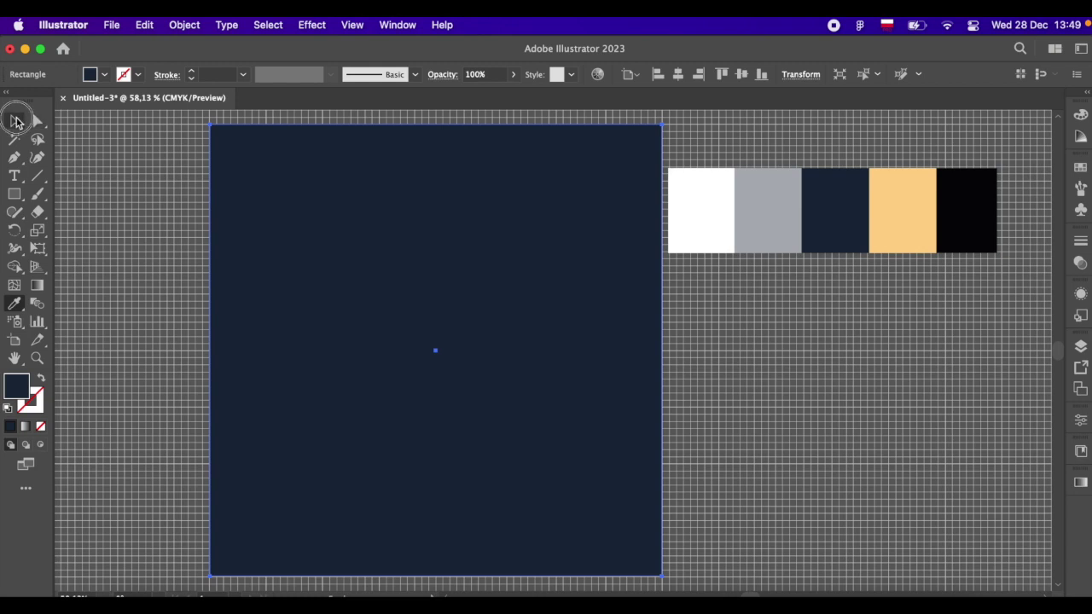
{"action": "right_click", "coordinate": [287, 147]}
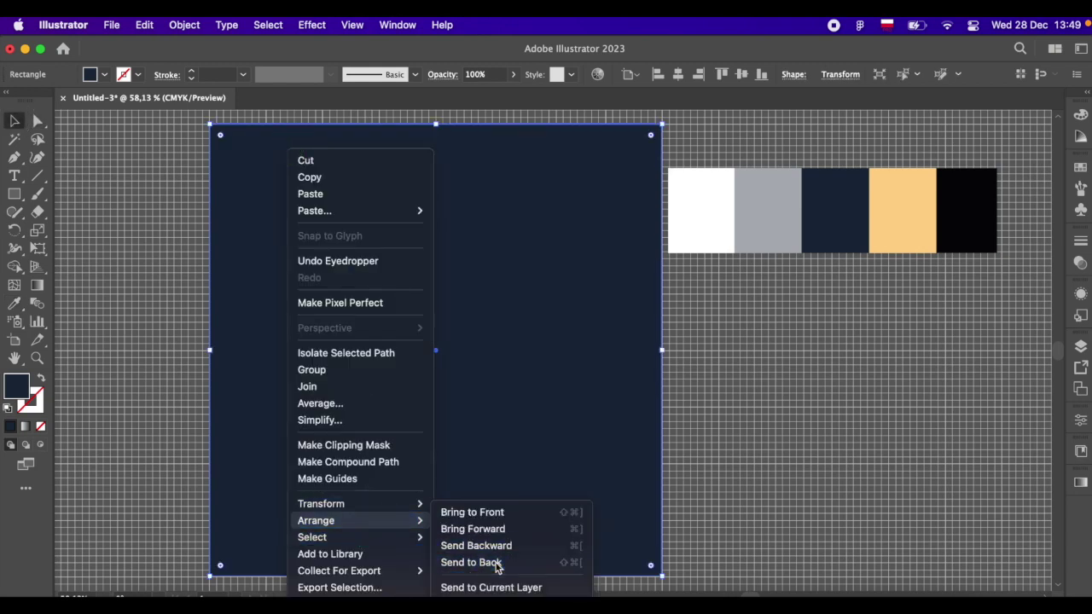
{"action": "left_click", "coordinate": [490, 564]}
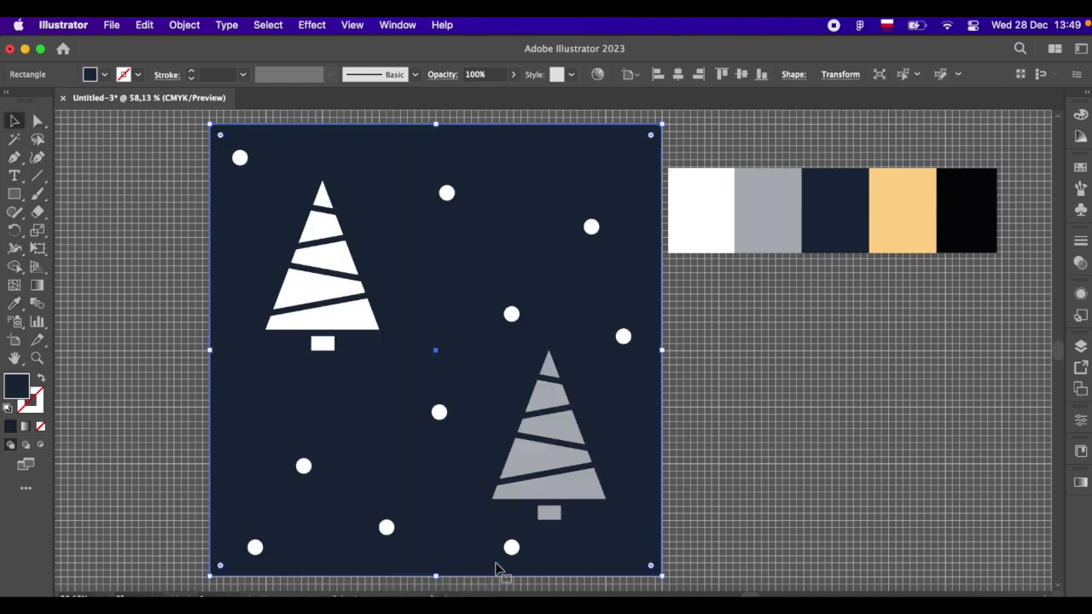
- Delete the colour palette image
{"action": "left_click", "coordinate": [743, 209]}
{"action": "key", "text": "Delete"}
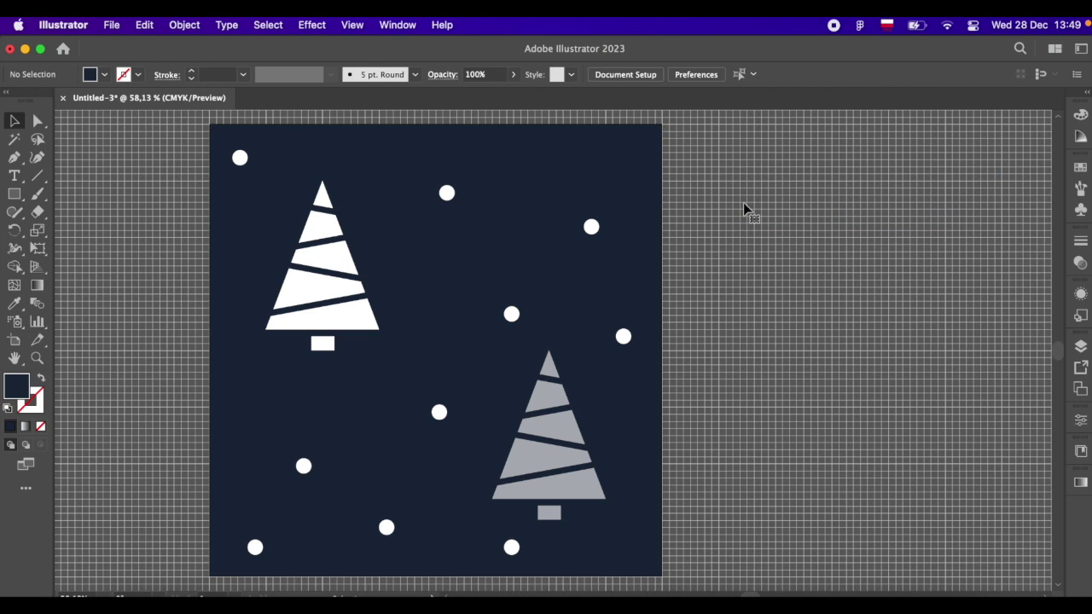
{"action": "scroll", "coordinate": [743, 209], "scroll_direction": "down", "scroll_amount": 5}
- Select the whole navy tile and make it into the pattern swatch New Pattern 5
{"action": "scroll", "coordinate": [744, 209], "scroll_direction": "up", "scroll_amount": 3}
{"action": "scroll", "coordinate": [744, 209], "scroll_direction": "right", "scroll_amount": 4}
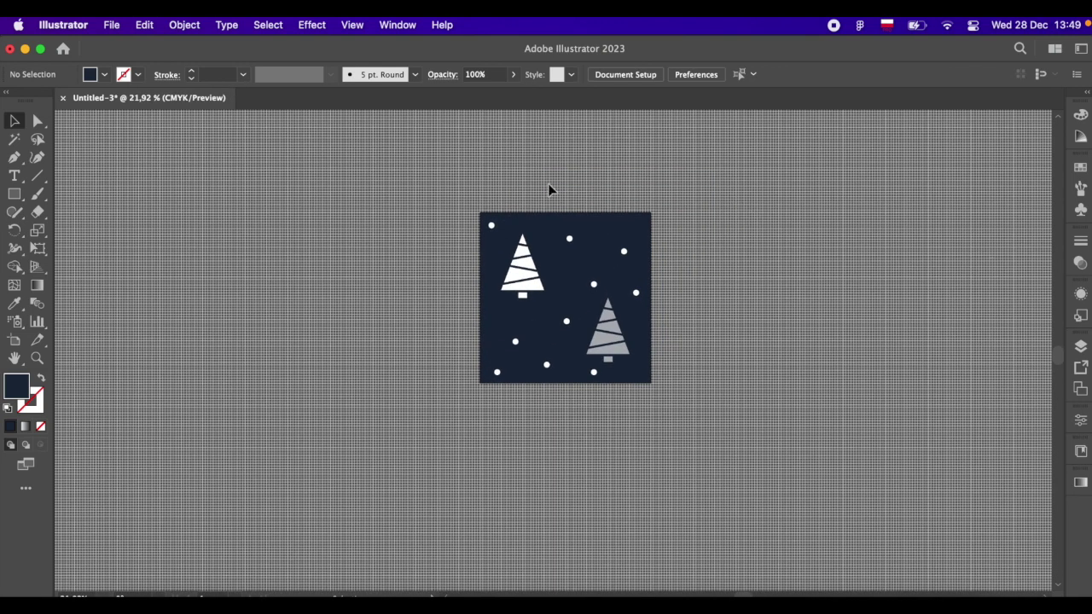
{"action": "left_click_drag", "start_coordinate": [452, 183], "coordinate": [731, 415]}
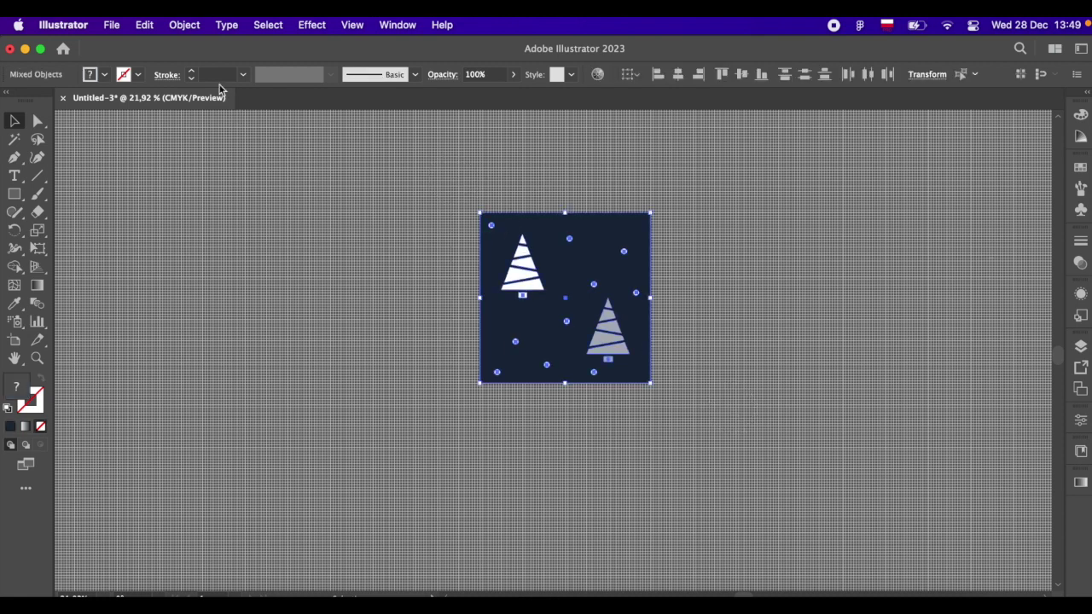
{"action": "left_click", "coordinate": [184, 25]}
{"action": "scroll", "coordinate": [229, 439], "scroll_direction": "down", "scroll_amount": 2}
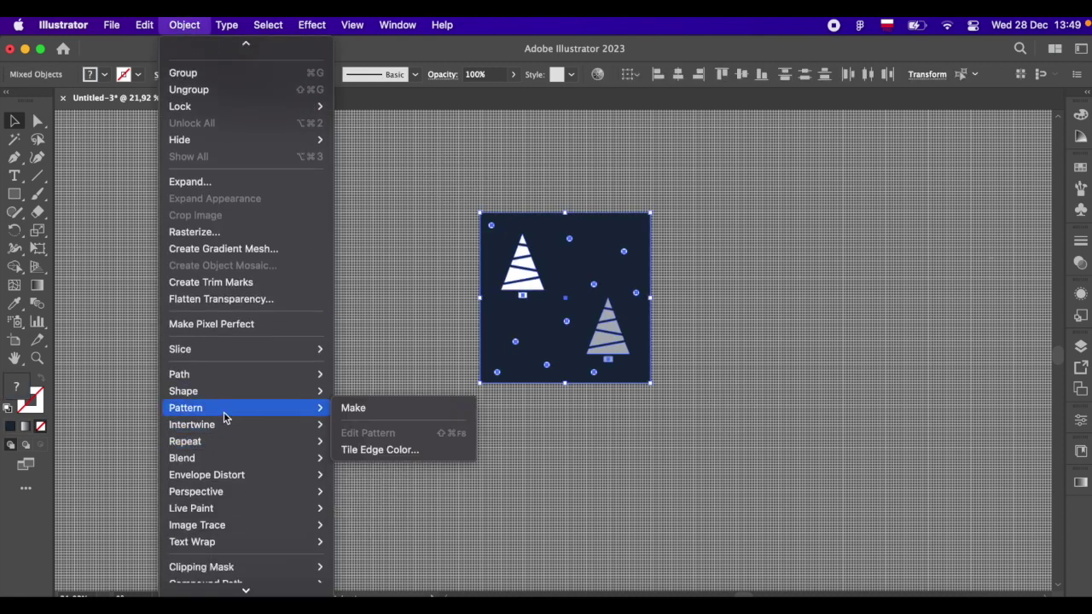
{"action": "left_click", "coordinate": [350, 407]}
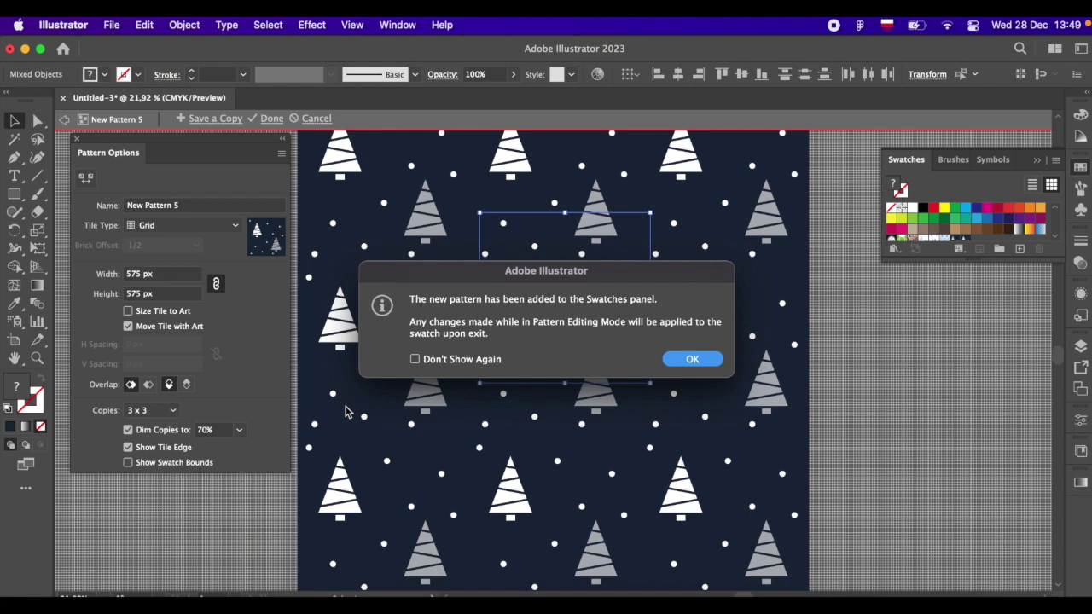
{"action": "left_click", "coordinate": [689, 360]}
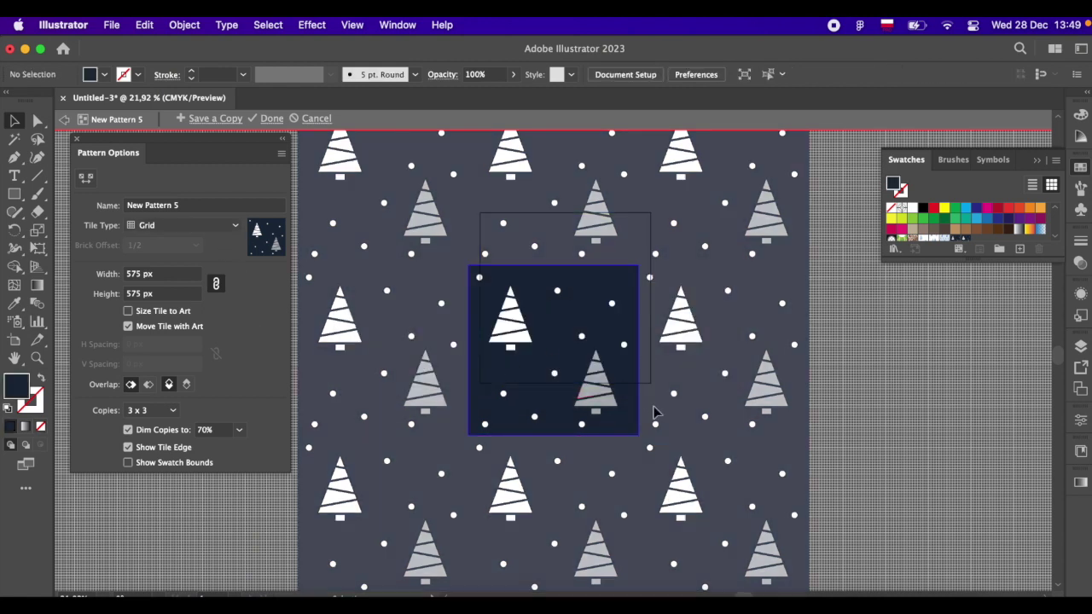
{"action": "left_click", "coordinate": [271, 119]}
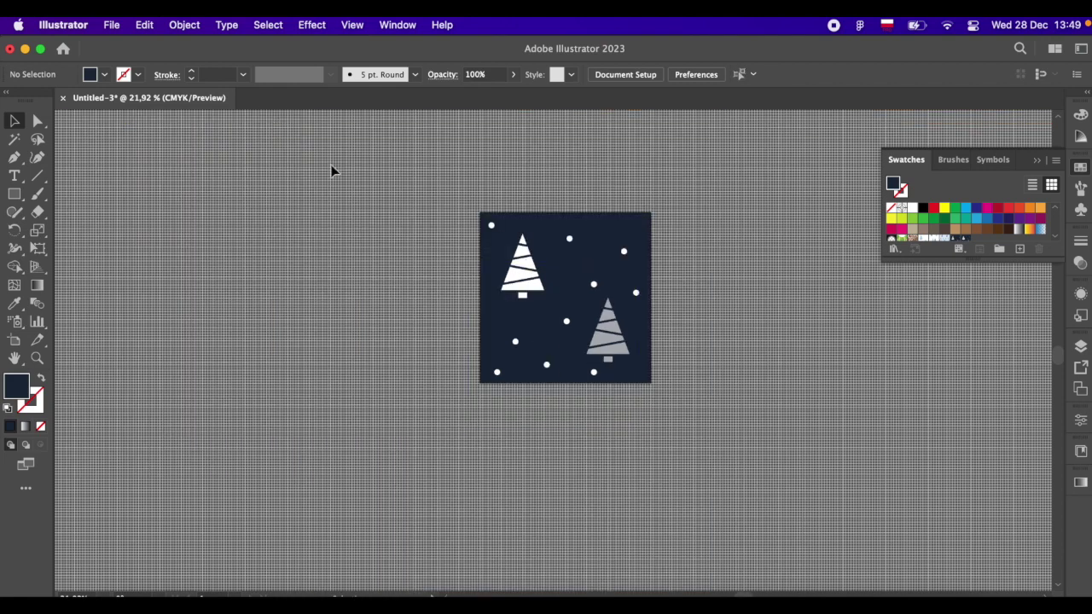
{"action": "scroll", "coordinate": [489, 369], "scroll_direction": "down", "scroll_amount": 5}
- Draw a large rectangle beside the tile and fill it with the New Pattern 5 swatch
{"action": "left_click", "coordinate": [14, 194]}
{"action": "mouse_move", "coordinate": [421, 185]}
{"action": "left_mouse_down"}
{"action": "mouse_move", "coordinate": [887, 588]}
{"action": "mouse_move", "coordinate": [936, 531]}
{"action": "left_mouse_up"}
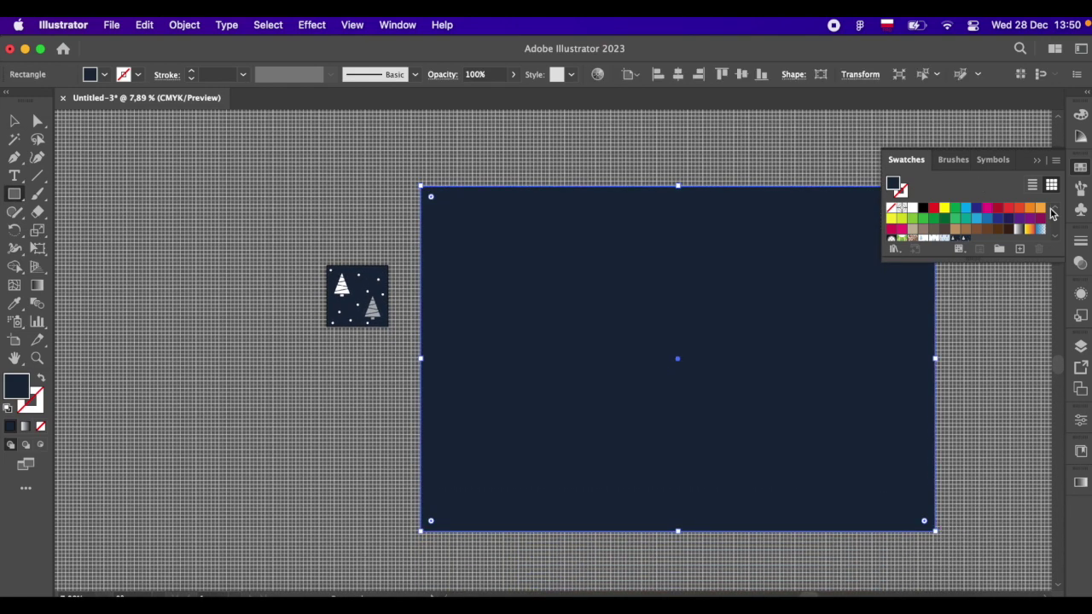
{"action": "left_click", "coordinate": [1054, 235]}
{"action": "left_click", "coordinate": [967, 225]}
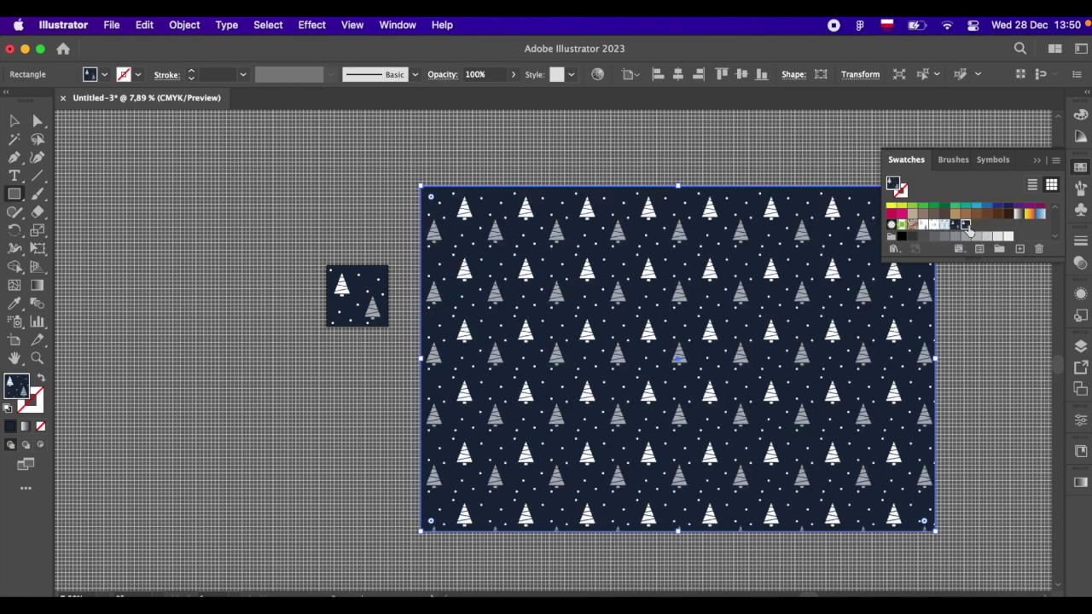
{"action": "left_click", "coordinate": [1036, 160]}
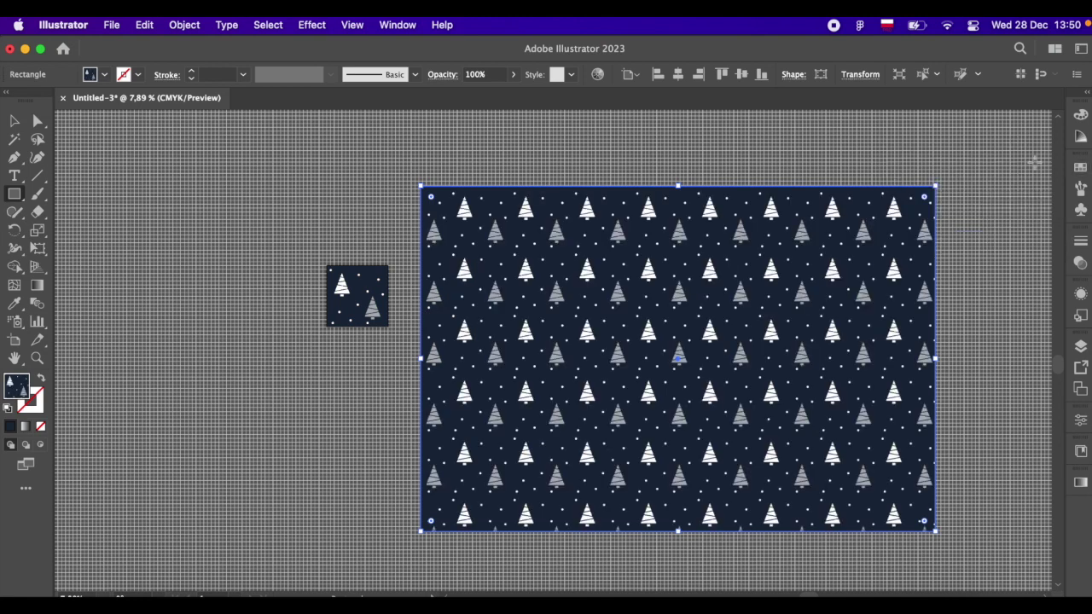
- Reselect the pattern-filled rectangle with the Selection tool and open its context menu
{"action": "key", "text": "v"}
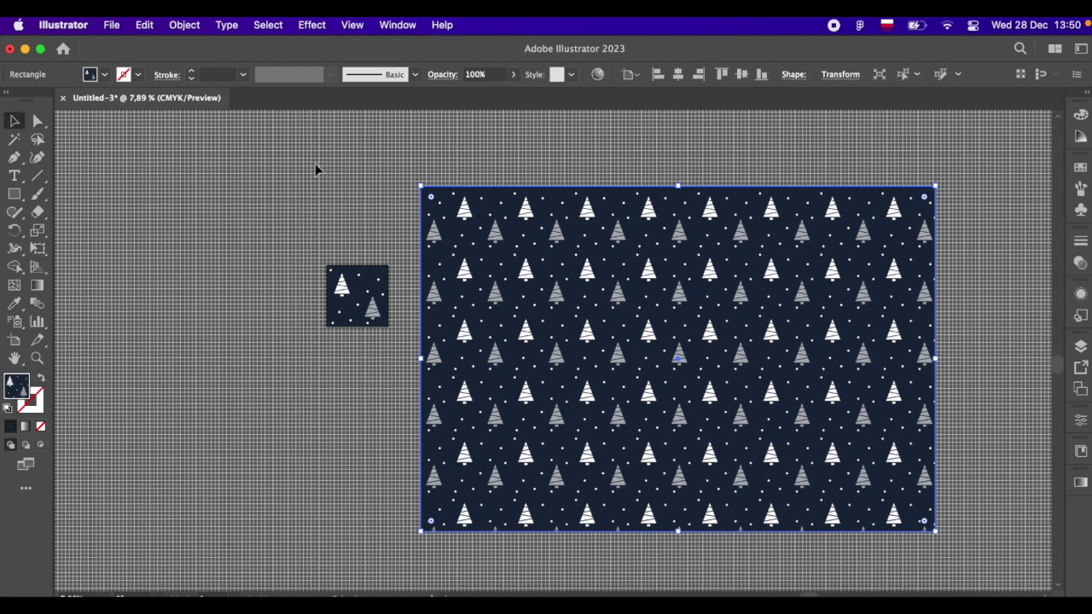
{"action": "left_click", "coordinate": [392, 198]}
{"action": "left_click", "coordinate": [579, 290]}
{"action": "right_click", "coordinate": [579, 290]}
- Paste the tree pattern into the [YOUR IMAGE HERE] smart object, enlarge it to cover the canvas, and save
{"action": "key", "text": "Escape"}
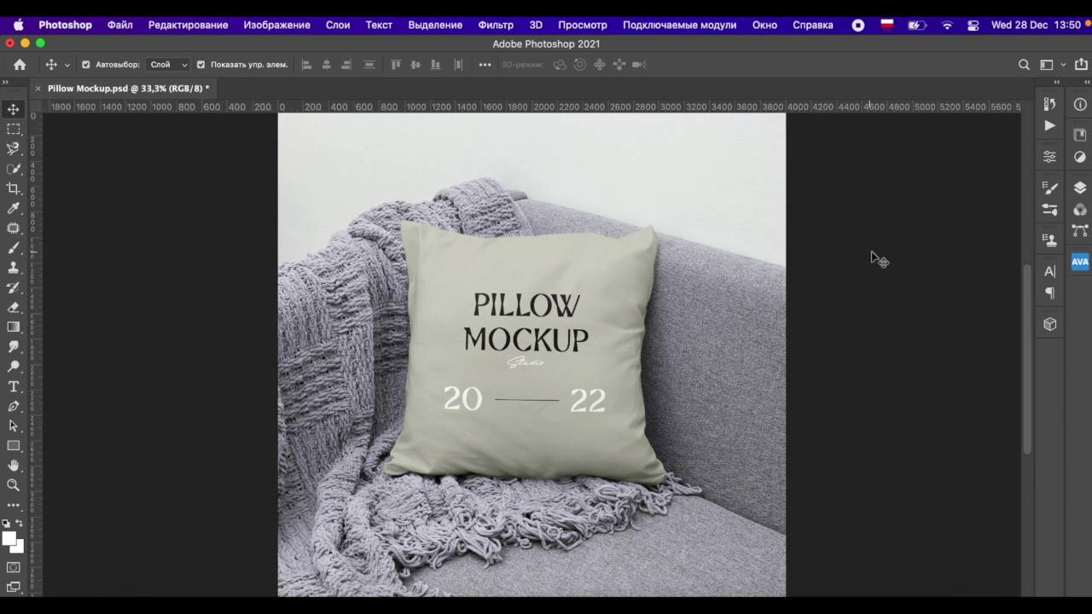
{"action": "left_click", "coordinate": [1079, 189]}
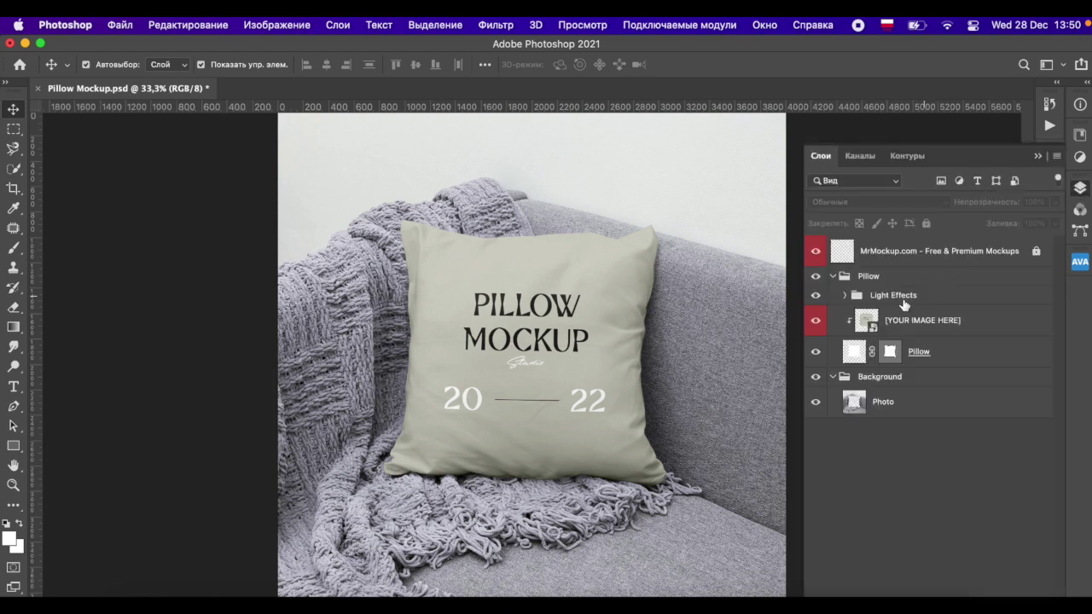
{"action": "double_click", "coordinate": [866, 321]}
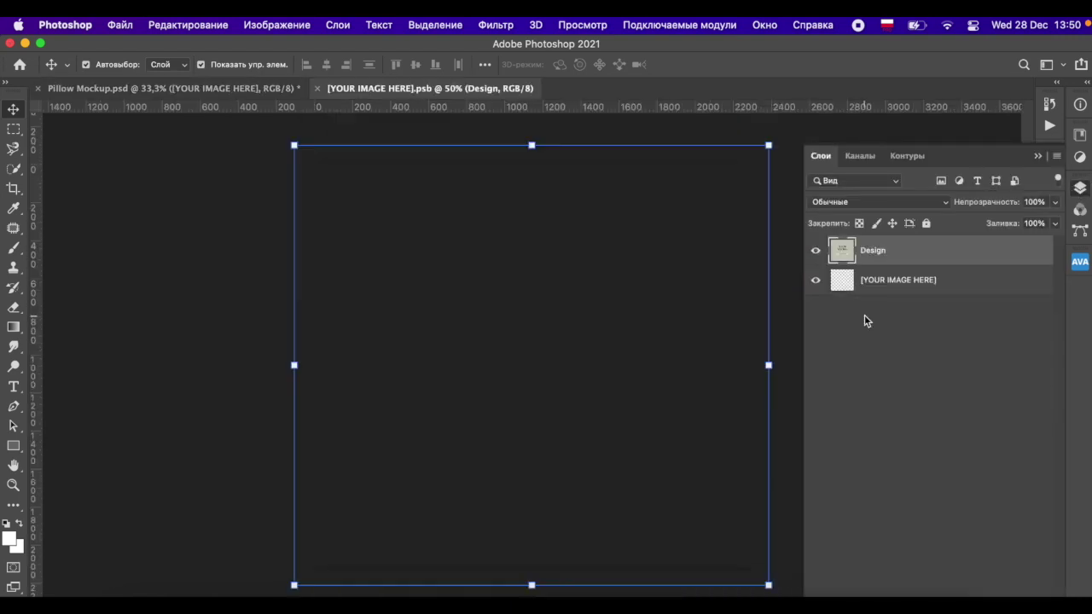
{"action": "key", "text": "ctrl+v"}
{"action": "left_click_drag", "start_coordinate": [699, 253], "coordinate": [843, 167]}
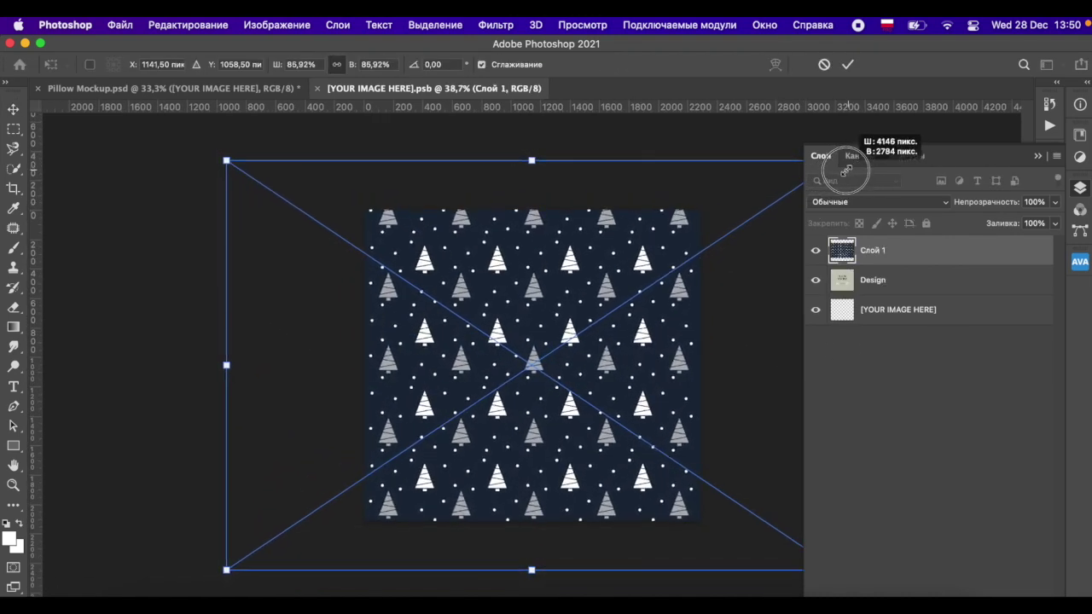
{"action": "key", "text": "ctrl+s"}
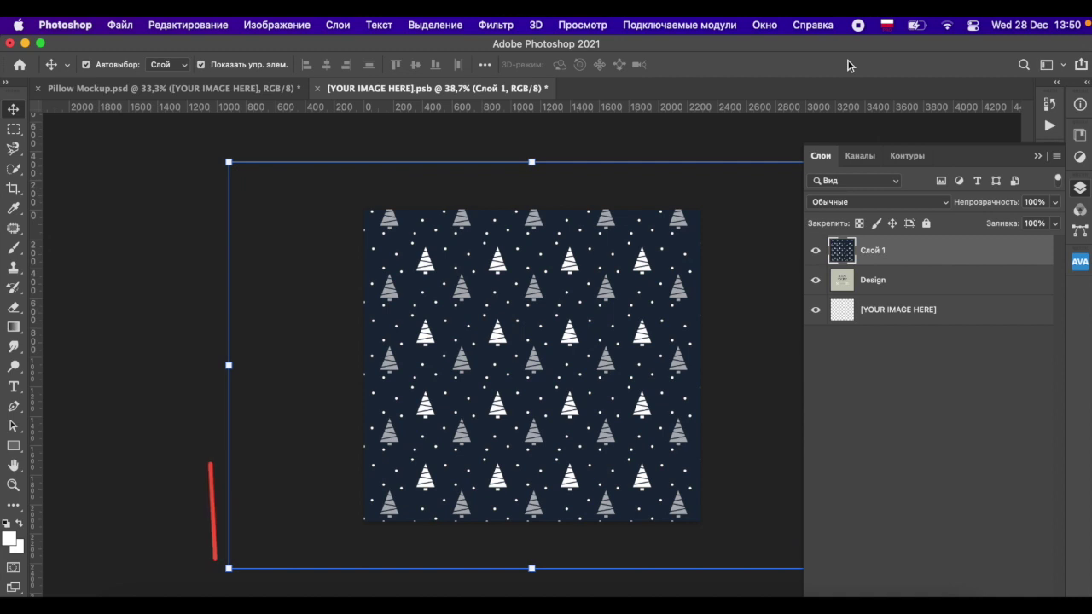
- Return to Pillow Mockup, deselect all layers, and zoom to fit the whole mockup
{"action": "left_click", "coordinate": [214, 88]}
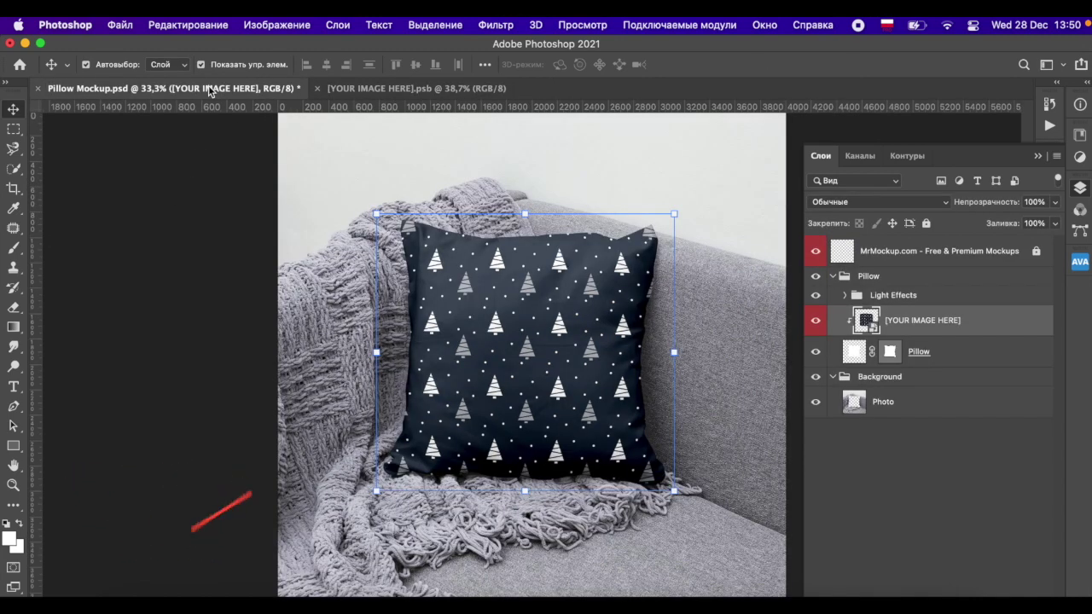
{"action": "left_click", "coordinate": [714, 370]}
{"action": "left_click", "coordinate": [227, 366]}
{"action": "key", "text": "ctrl+0"}
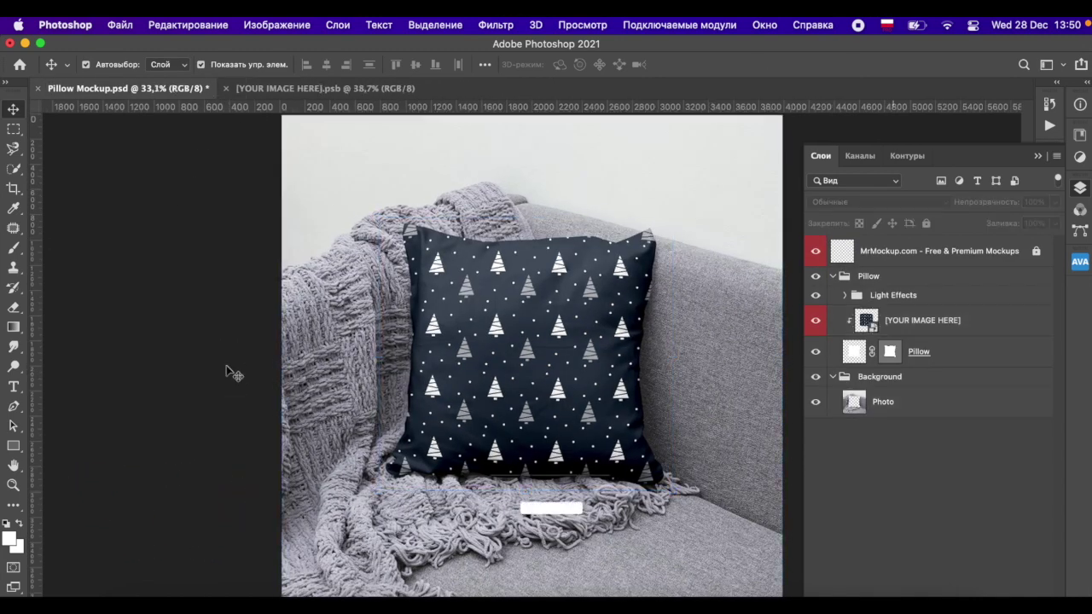